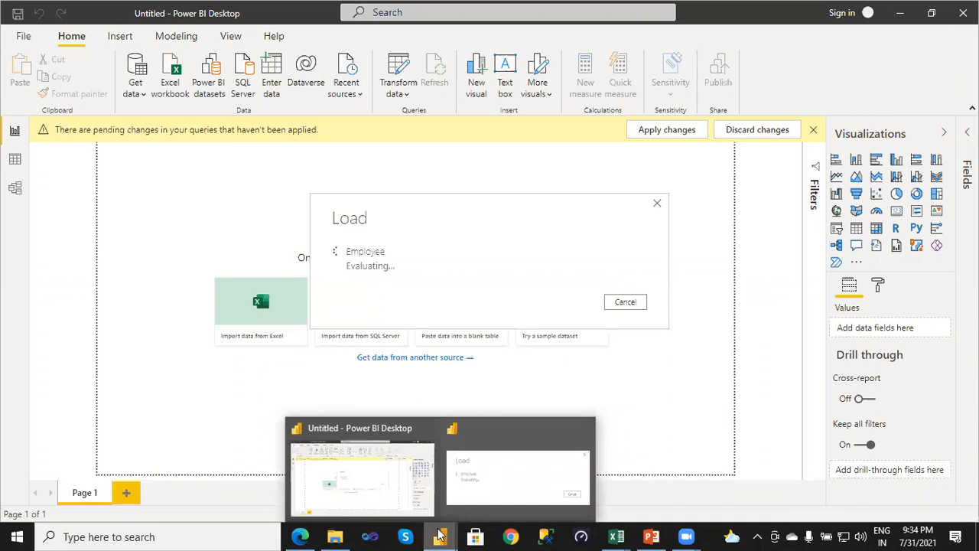
Step: Switch to the msbi_pbi demo workbook in Excel and review the transpose and unpivot entries in the PQ topic list
left_click(391, 494)
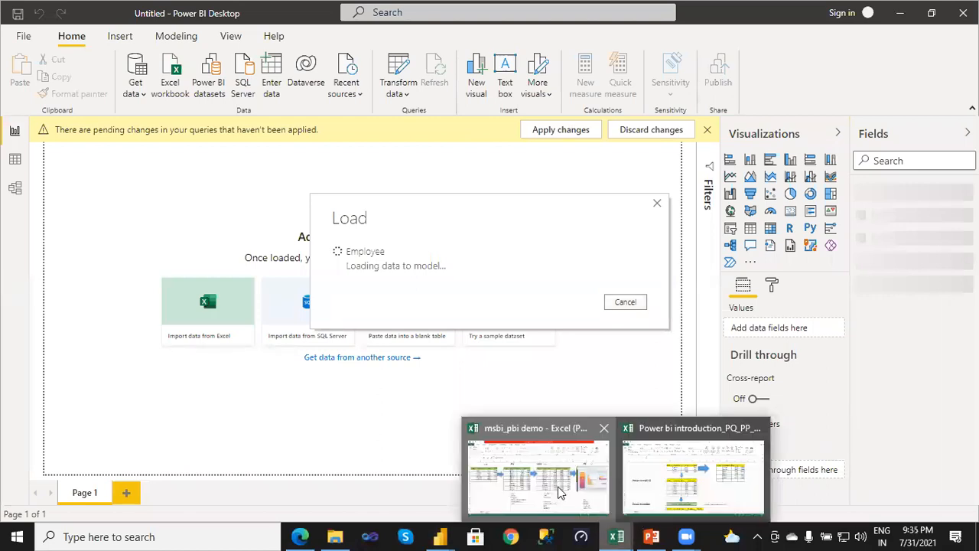
key("alt+Tab")
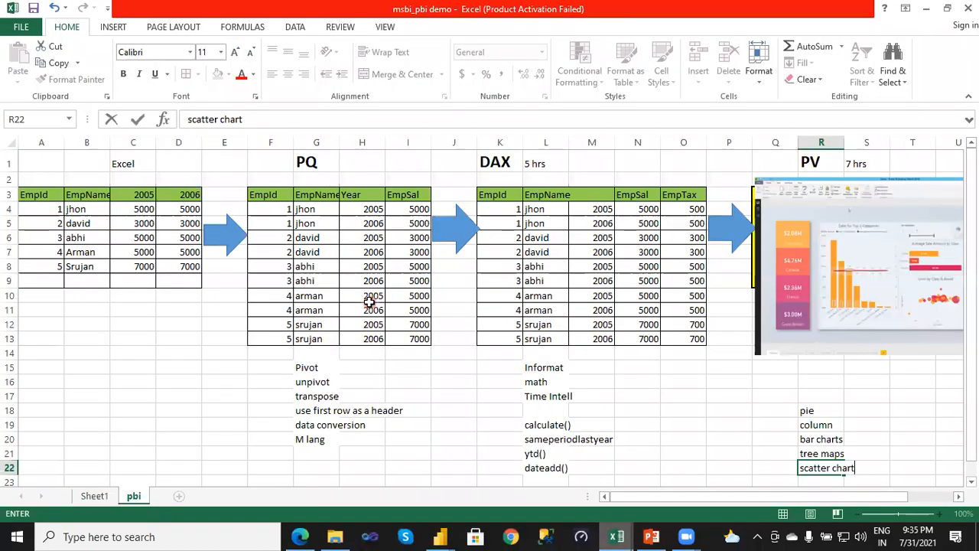
left_click(308, 399)
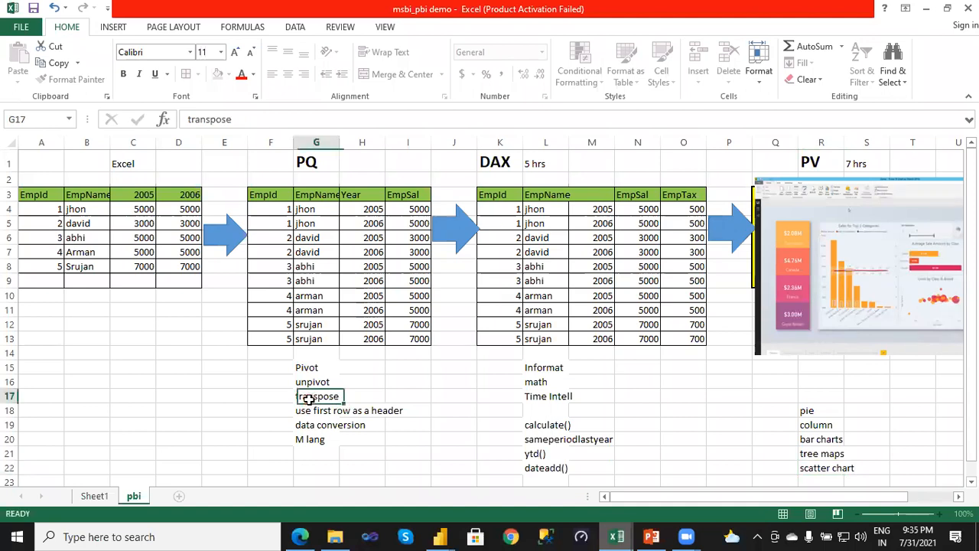
left_click(306, 381)
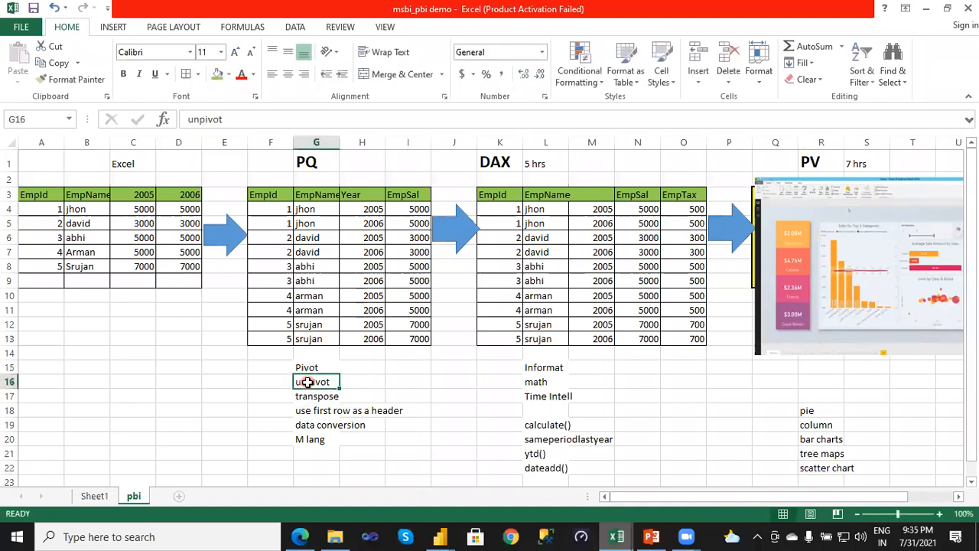
left_click(314, 377)
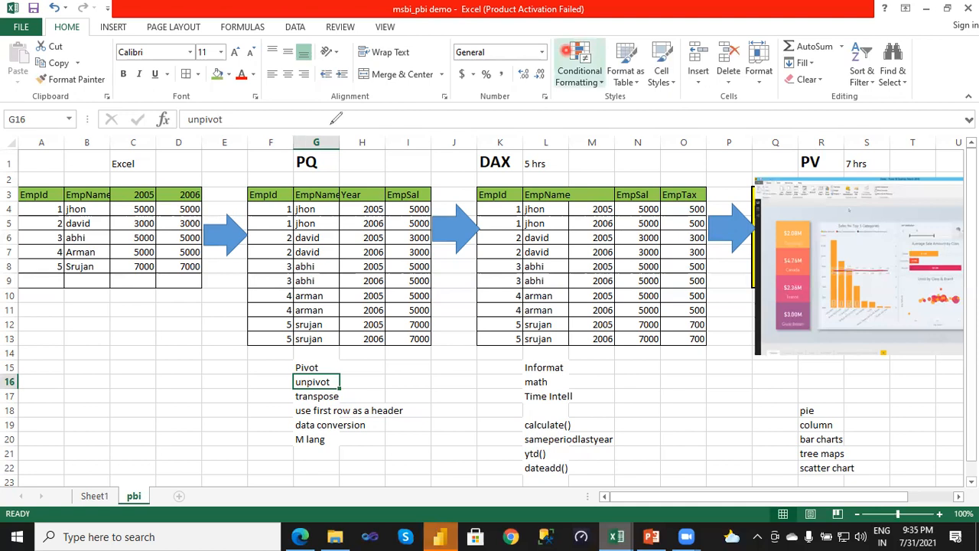
Step: Draw red tick marks beside the PQ and DAX headings and circle the EmpTax column header
mouse_move(287, 143)
left_mouse_down()
mouse_move(321, 133)
mouse_move(357, 100)
left_mouse_up()
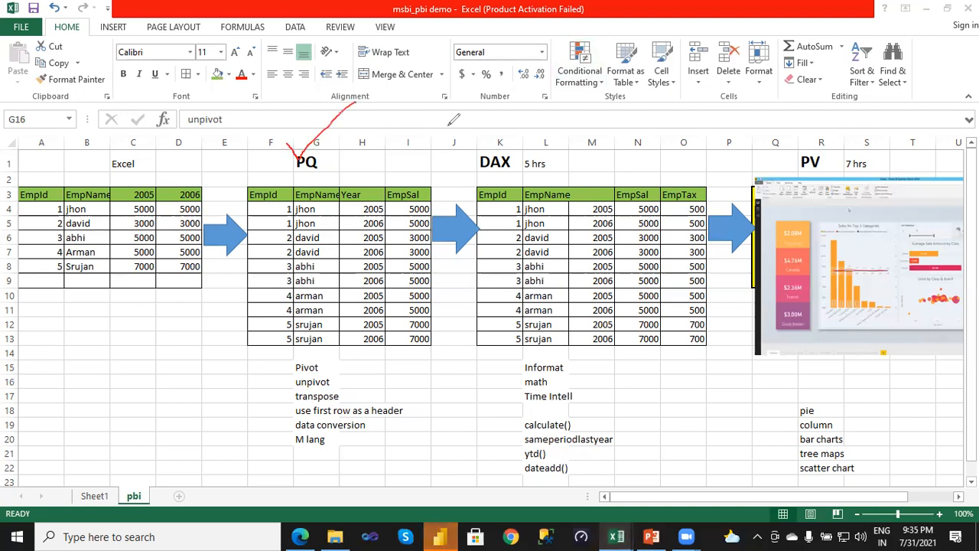
left_click_drag(513, 145, 562, 118)
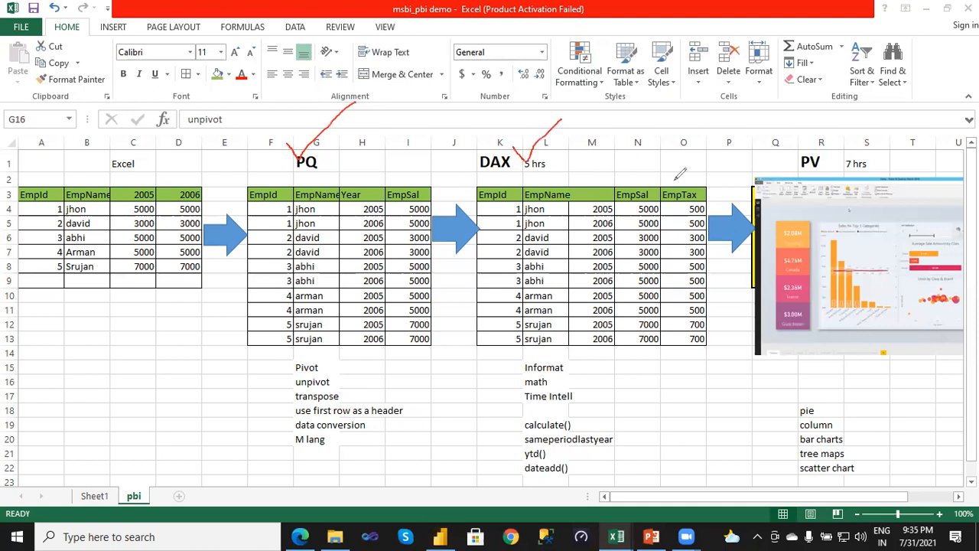
left_click_drag(674, 183, 691, 179)
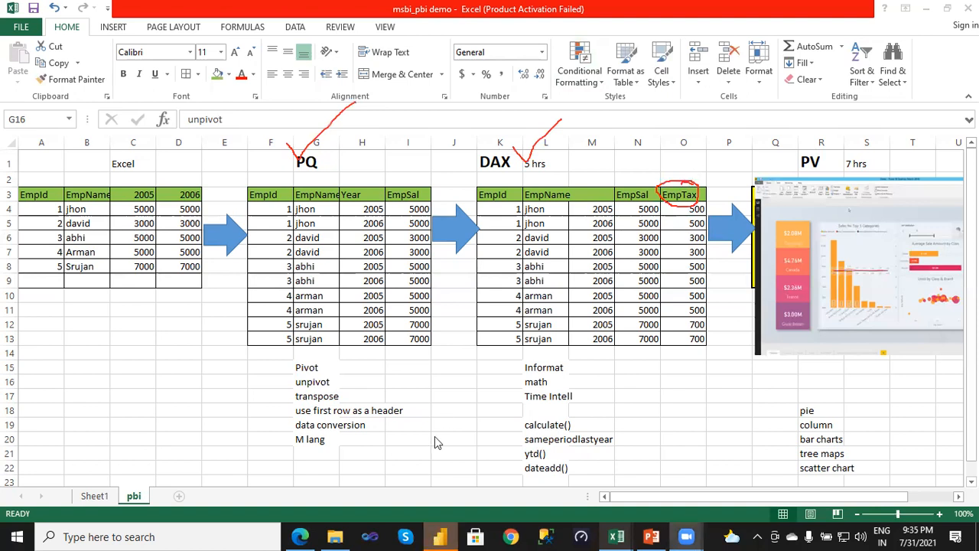
Step: Switch to Power BI Desktop and examine the Employee table in Model view
mouse_move(440, 536)
key("alt+Tab")
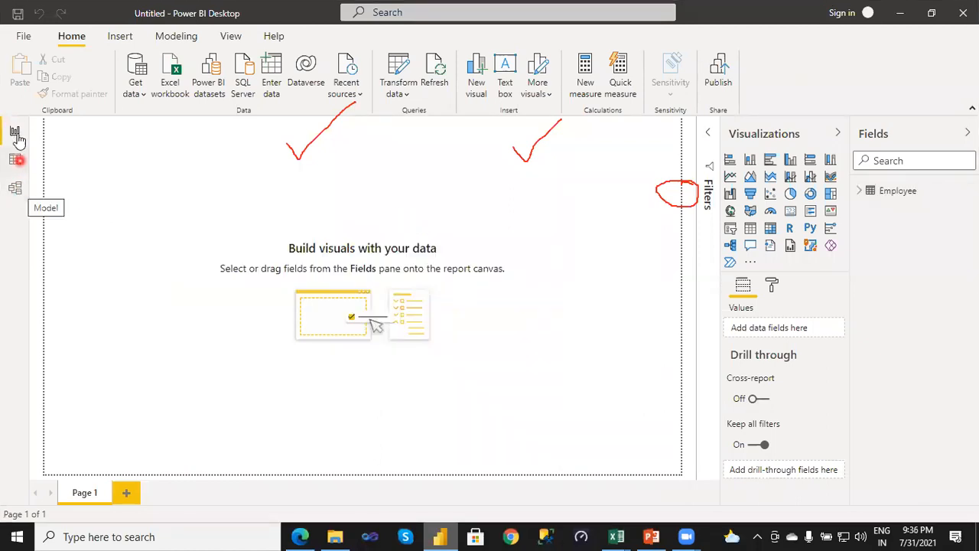
left_click(15, 191)
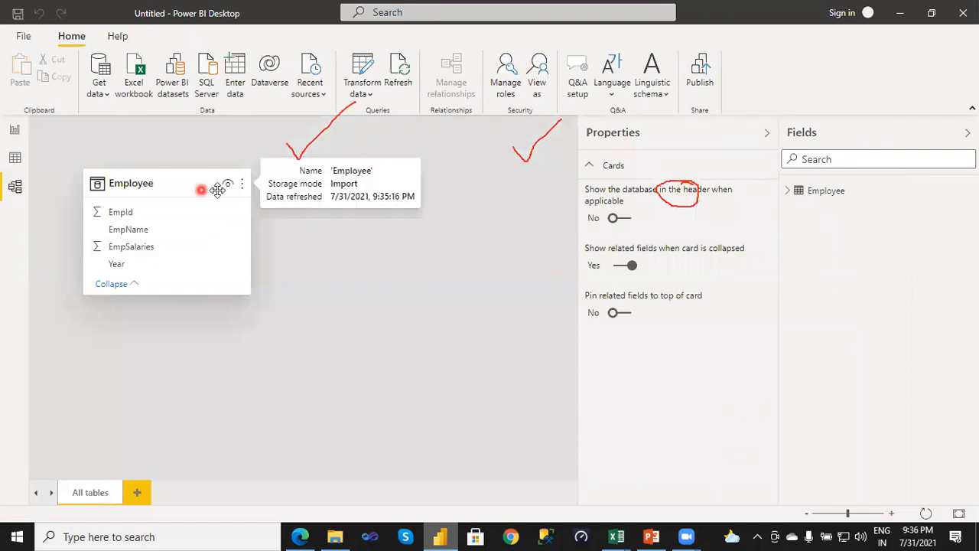
left_click(377, 234)
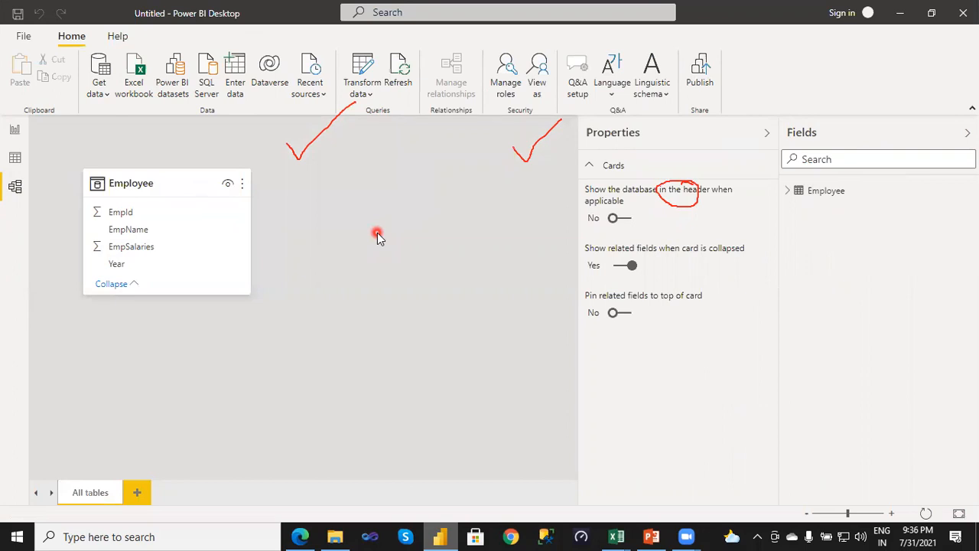
left_click(335, 244)
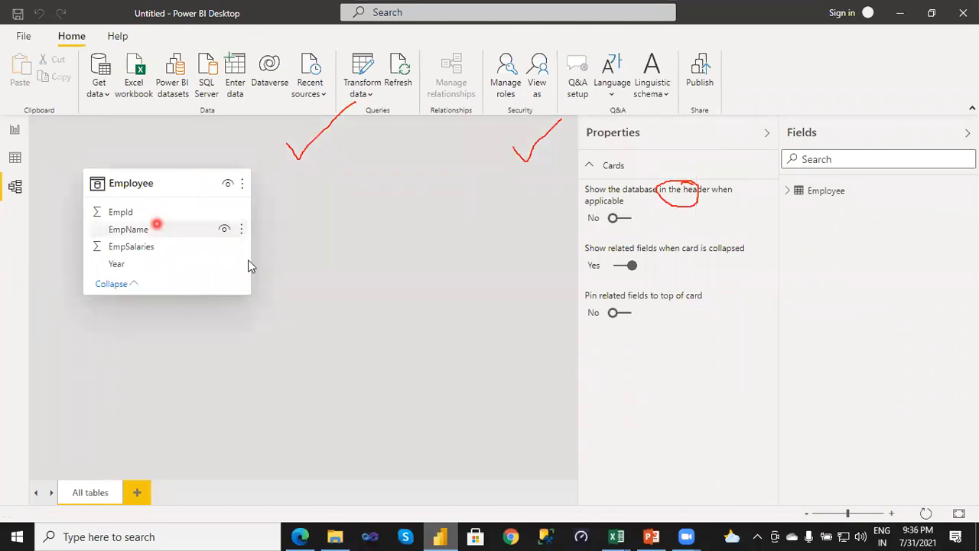
mouse_move(170, 187)
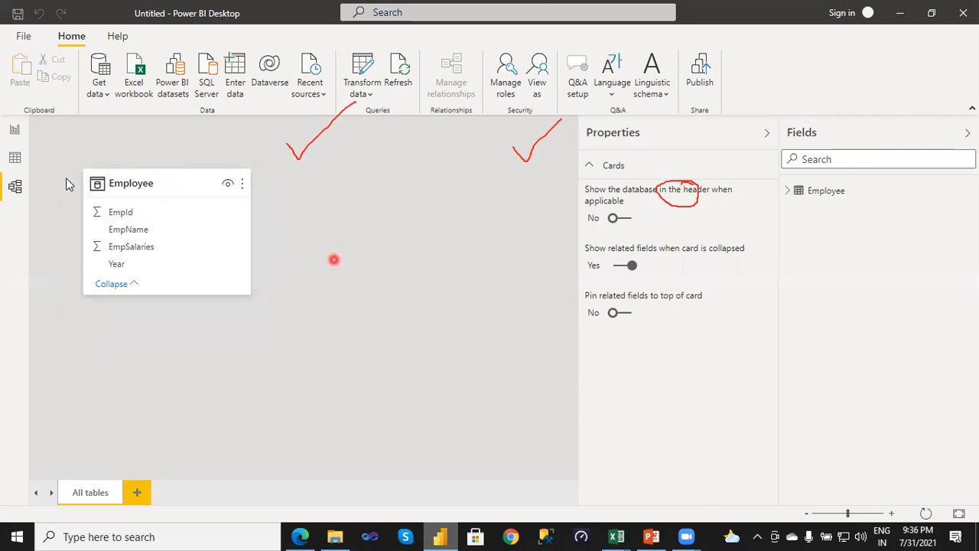
Step: Show the Employee table in Data view and expand its field list to examine the columns
left_click(17, 161)
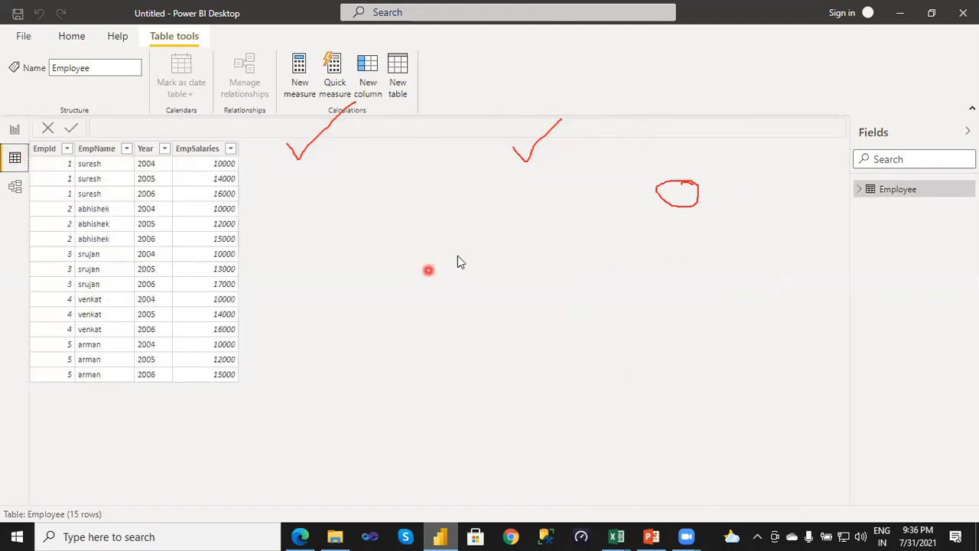
left_click(862, 192)
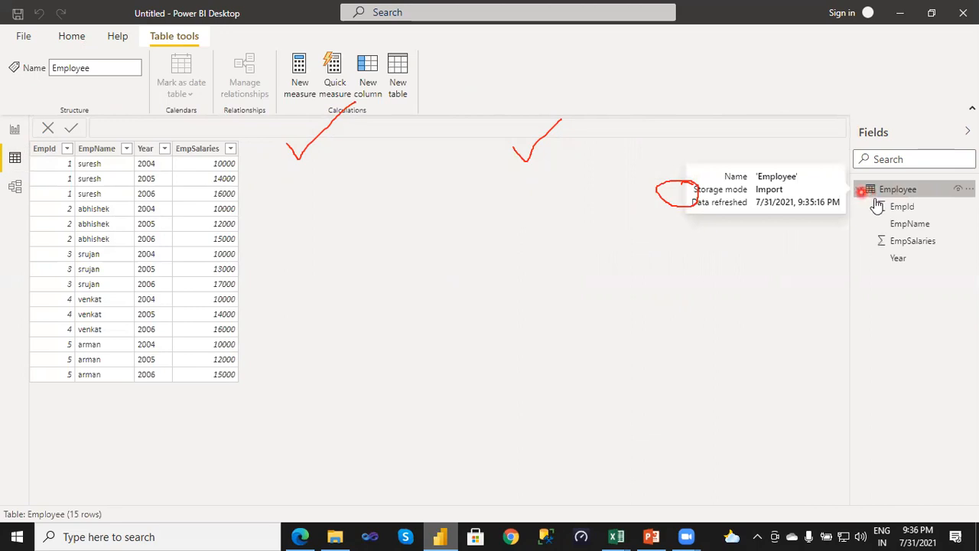
left_click(904, 207)
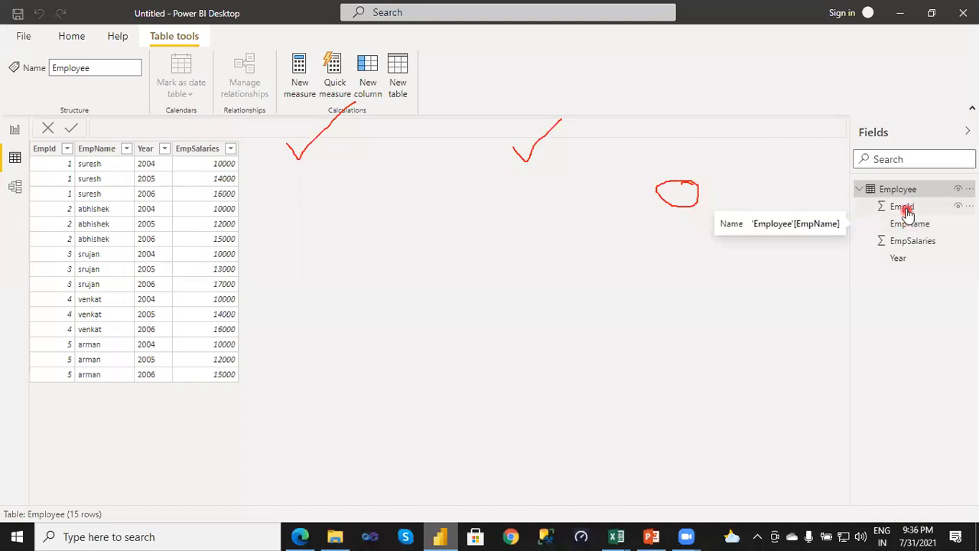
left_click(911, 238)
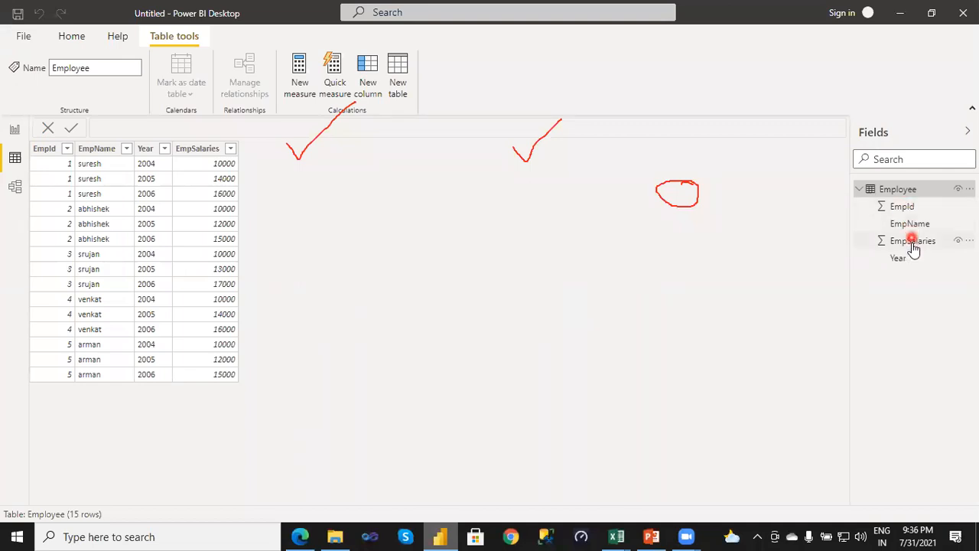
left_click(888, 191)
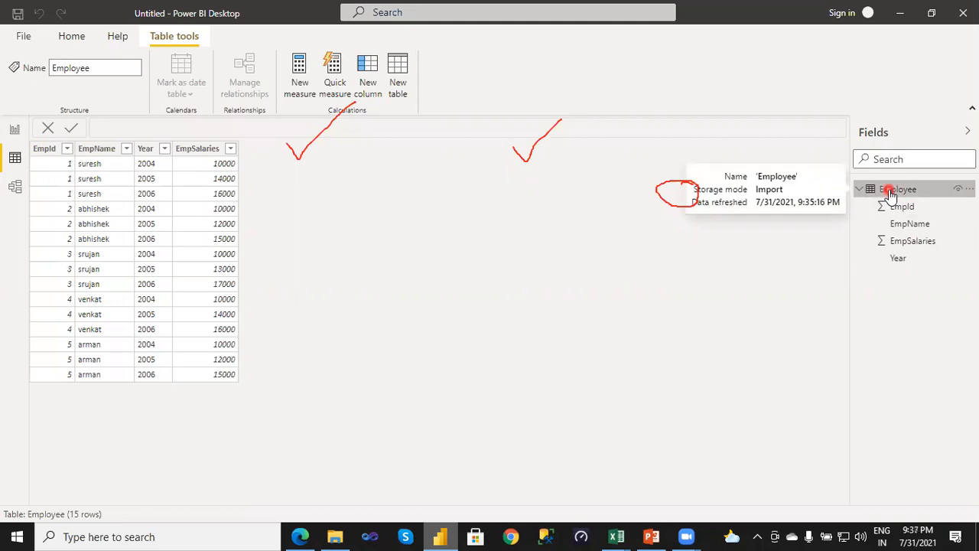
Step: Add a calculated column to the Employee table with the expression 10*Employee[EmpSalaries]
right_click(889, 194)
left_click(795, 218)
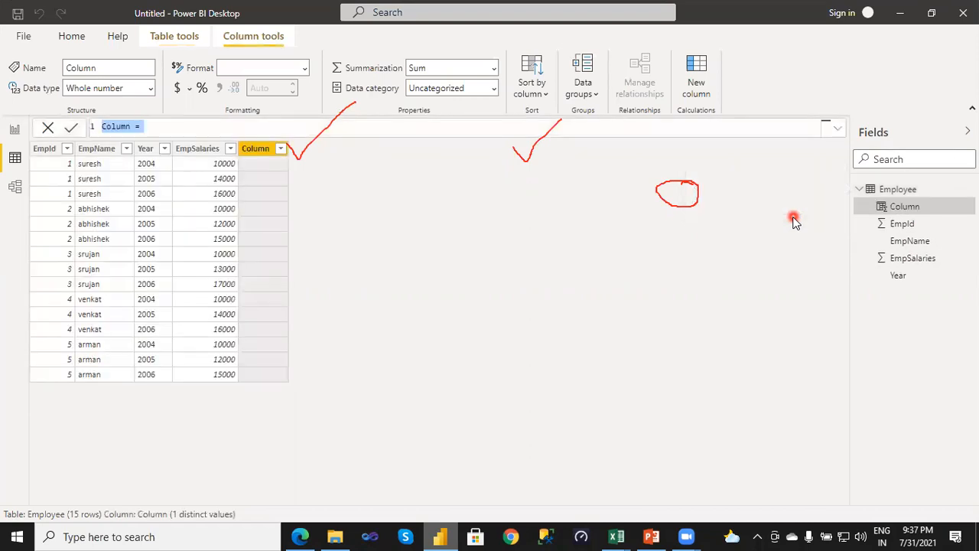
type("10%")
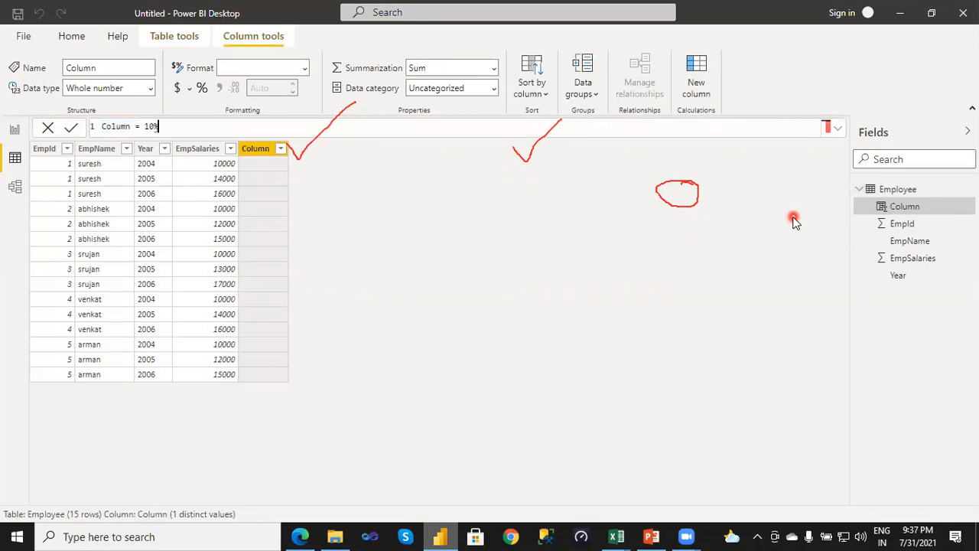
type(" tax")
key("BackSpace")
key("BackSpace")
key("BackSpace")
key("BackSpace")
key("BackSpace")
type("*EMP")
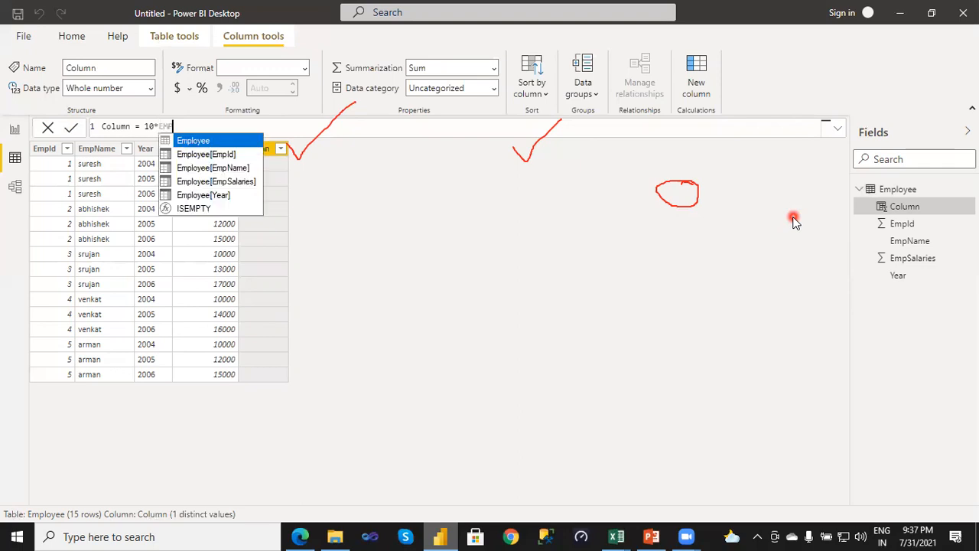
key("Down")
key("Down")
key("Down")
key("Tab")
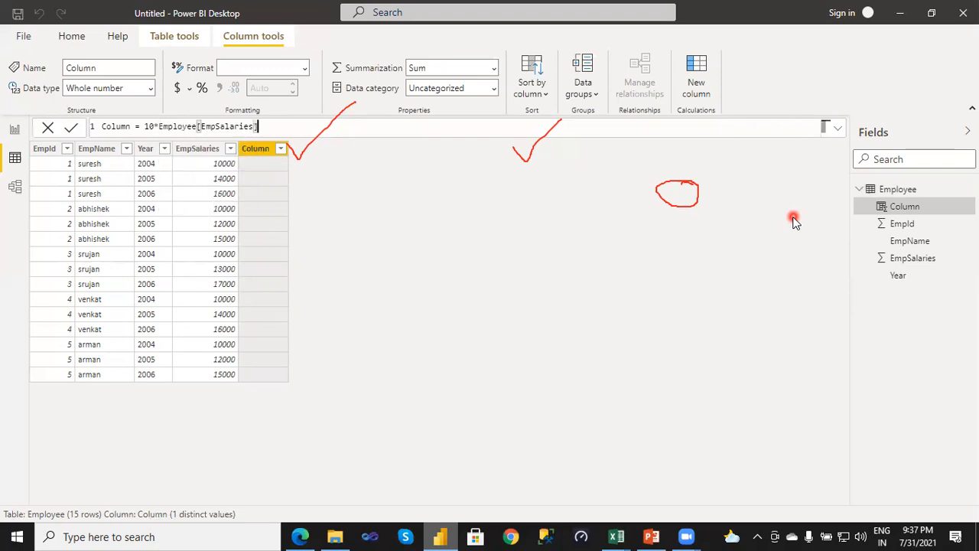
Step: Enclose the column's multiplication in parentheses and divide it by 100, giving (10*Employee[EmpSalaries])/100
type(")/100")
key("Left")
key("Left")
key("Left")
key("Left")
key("Left")
key("Left")
key("ctrl+Left")
key("ctrl+Left")
key("Left")
key("Left")
key("Left")
type("(")
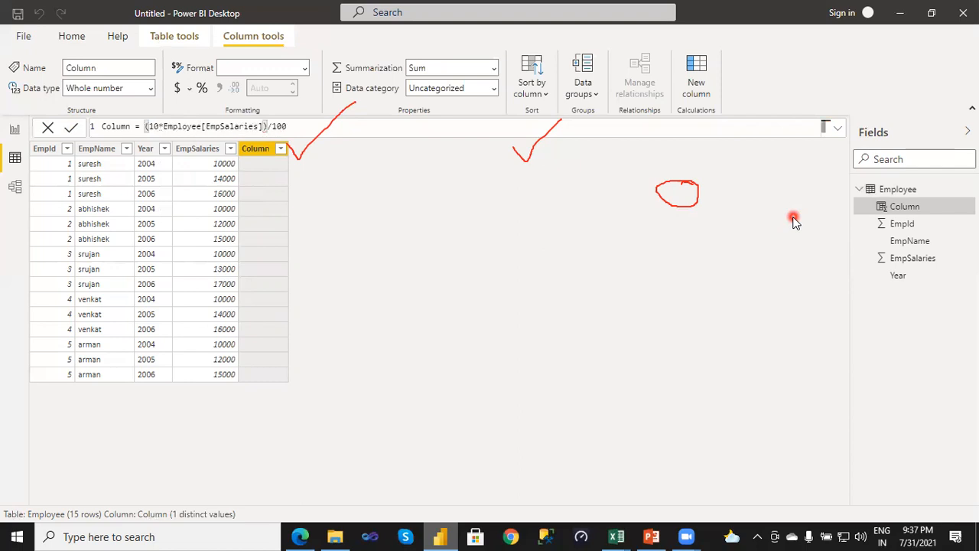
Step: Change the calculated column's name in the formula to EmpTax
key("Left")
key("Left")
key("Left")
key("Left")
key("BackSpace")
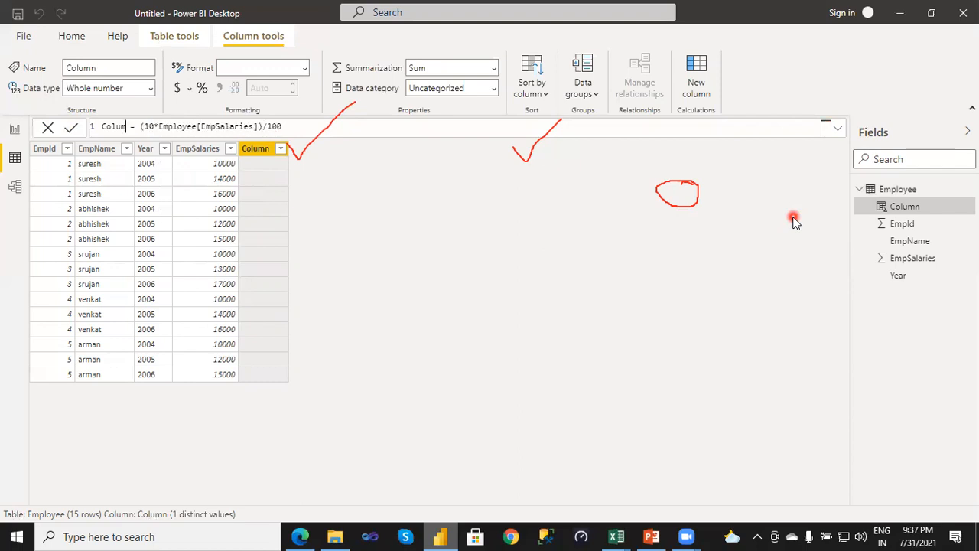
key("BackSpace")
key("BackSpace")
key("BackSpace")
key("BackSpace")
key("BackSpace")
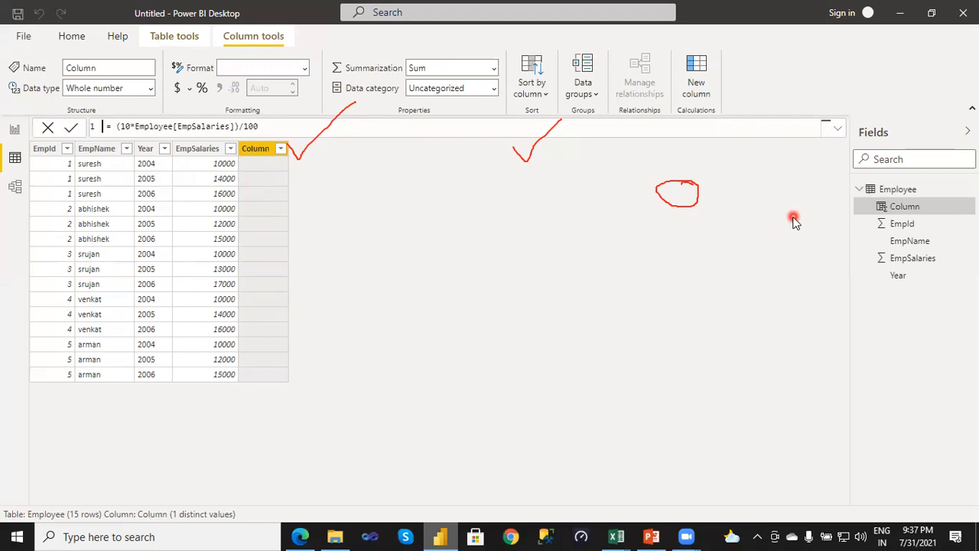
type("Emp ")
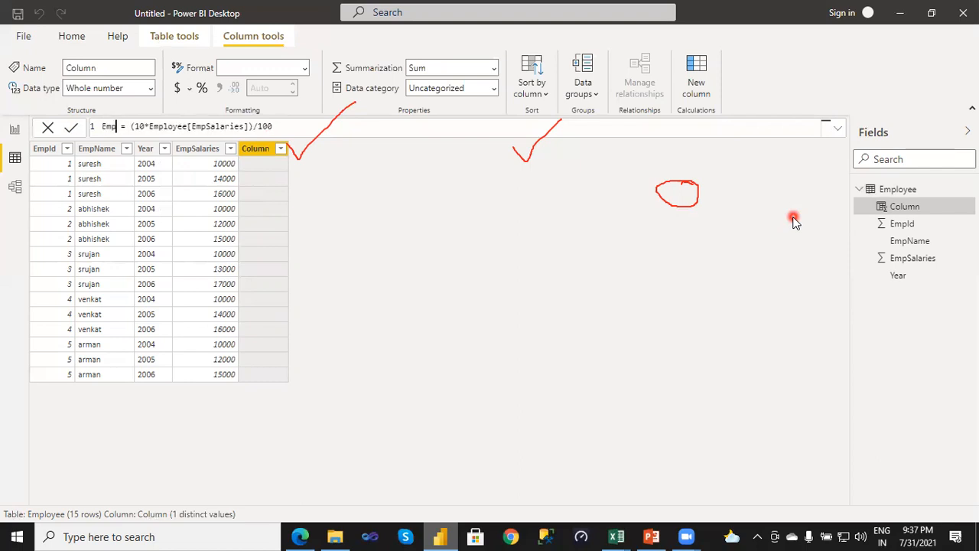
type("Ta")
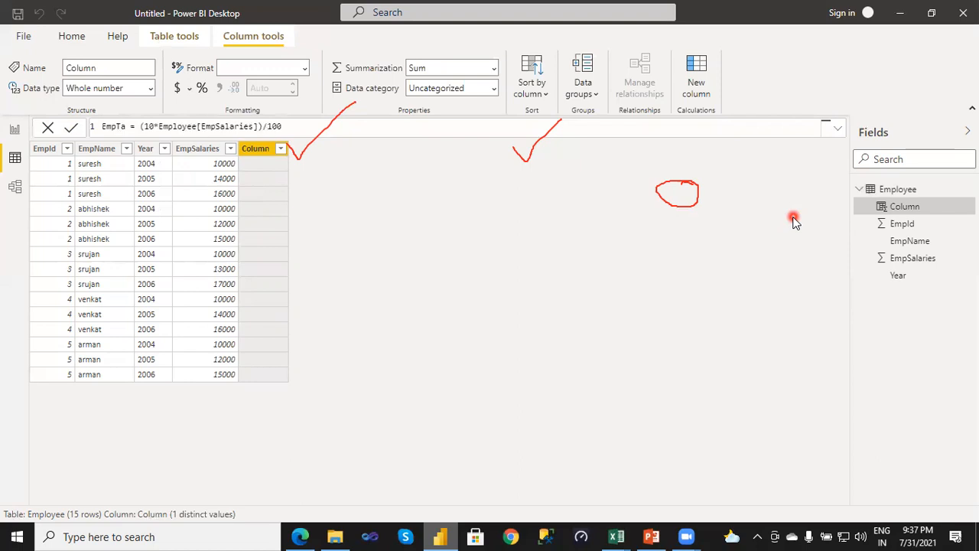
type("x")
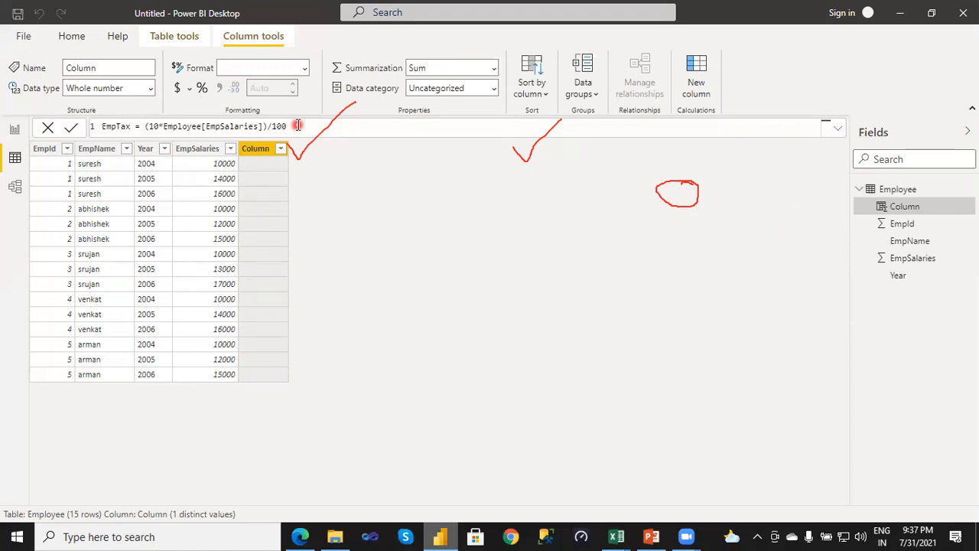
Step: Highlight the whole EmpTax formula, and review the DAX function topics in the msbi_pbi demo workbook in Excel
left_click_drag(299, 126, 186, 126)
left_click_drag(104, 129, 101, 124)
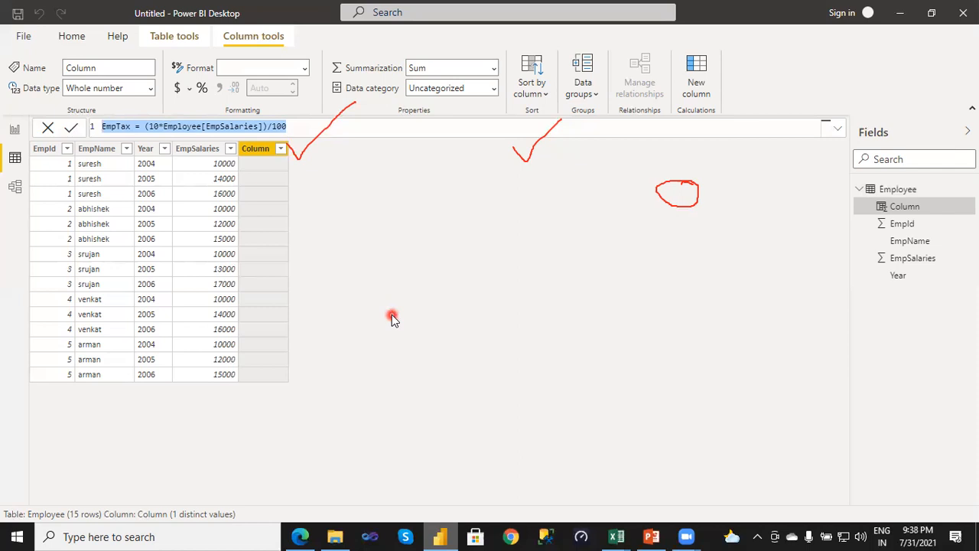
left_click(619, 533)
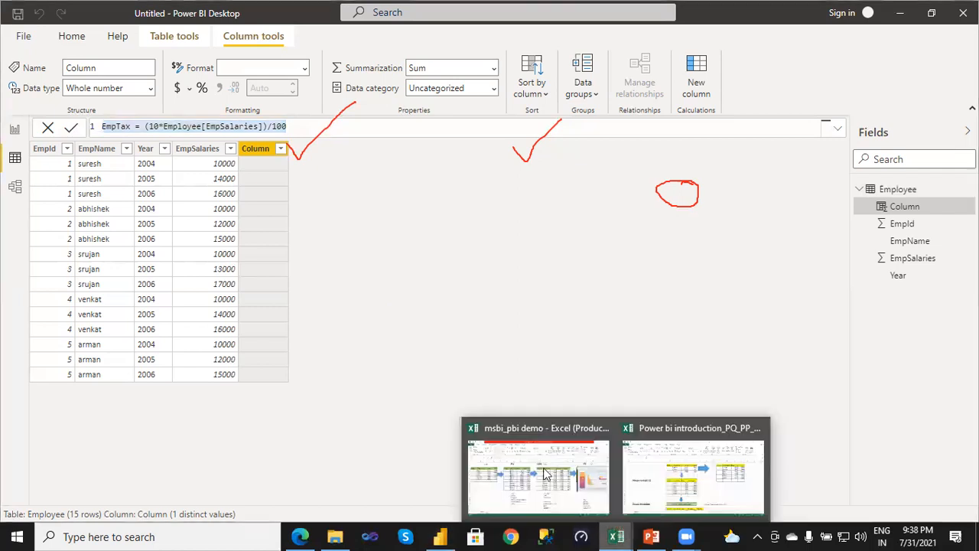
left_click(568, 438)
left_click(525, 395)
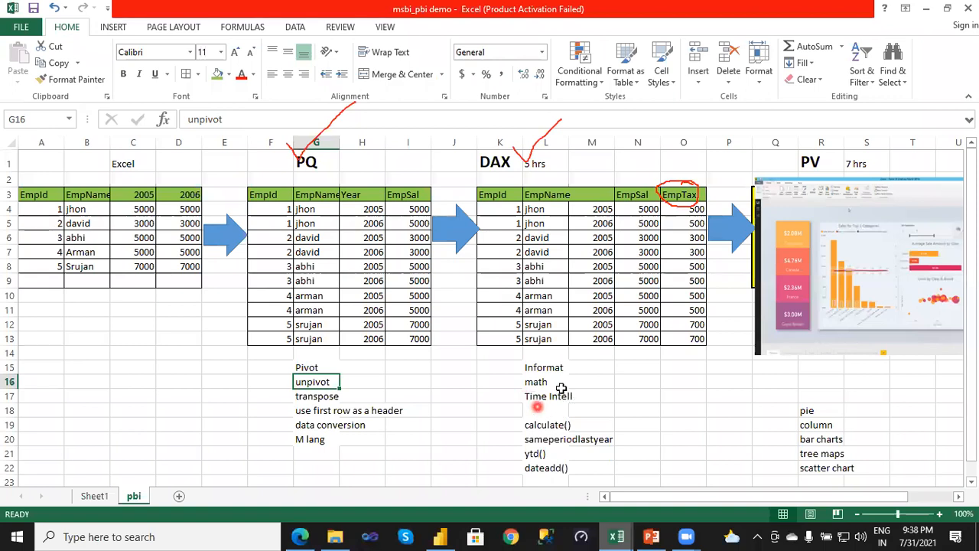
left_click(570, 403)
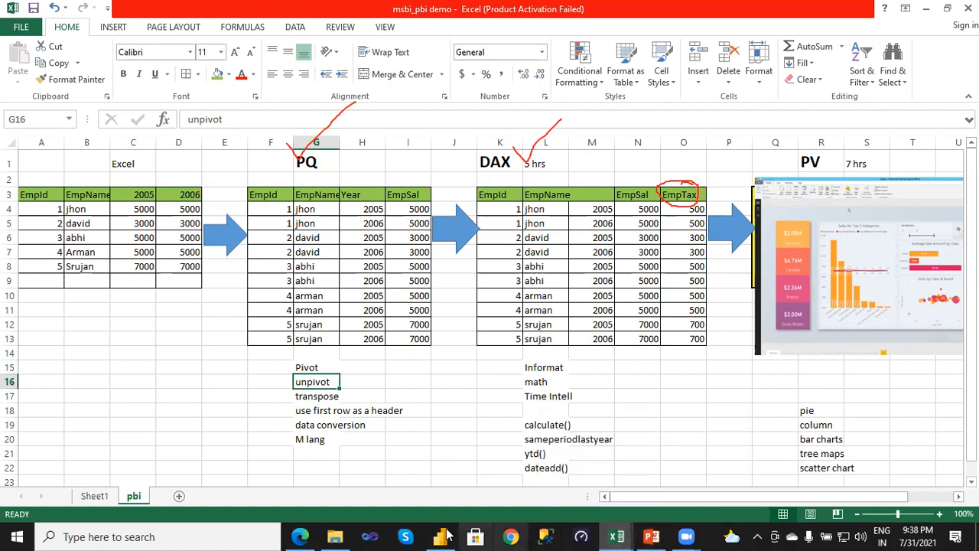
Step: Return to Power BI Desktop and commit the EmpTax formula to fill the new column
mouse_move(448, 533)
left_click(434, 498)
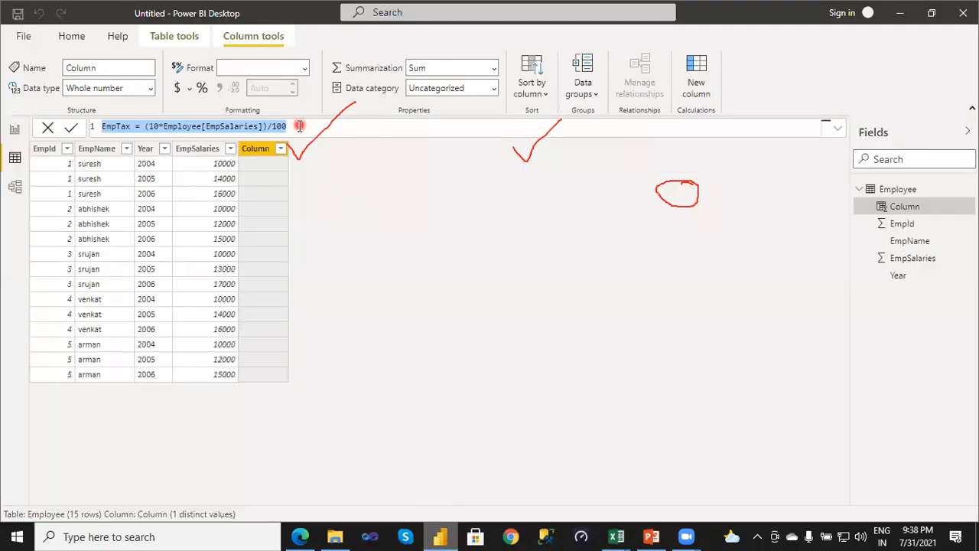
left_click(299, 127)
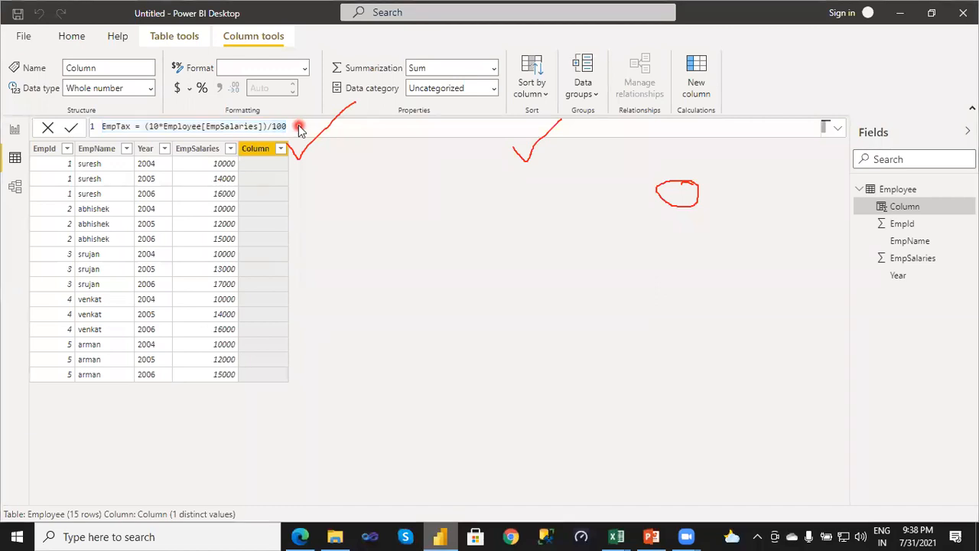
left_click(256, 165)
left_click(275, 166)
left_click(284, 169)
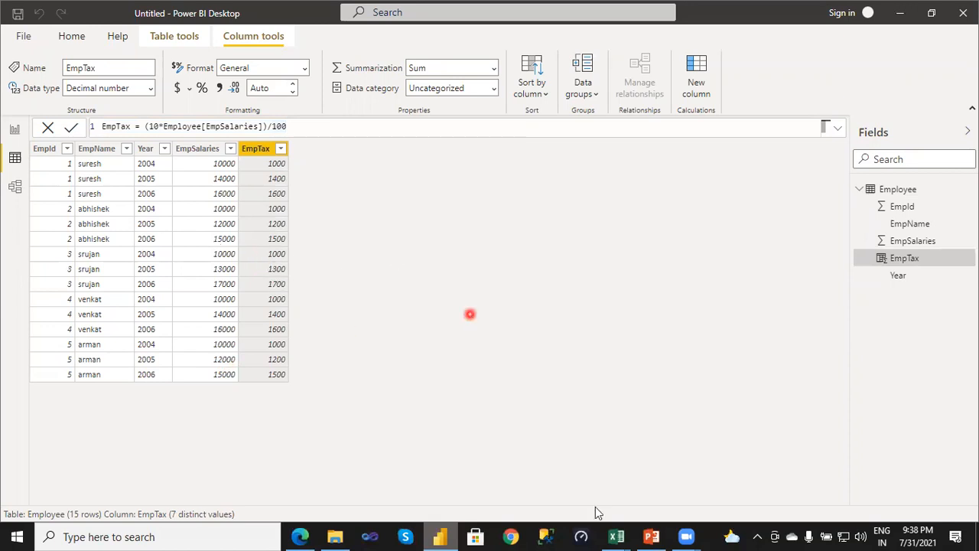
Step: Switch to the powerbiDemo1_very imp presentation in PowerPoint and look through the slide thumbnails following slide 19
left_click(617, 536)
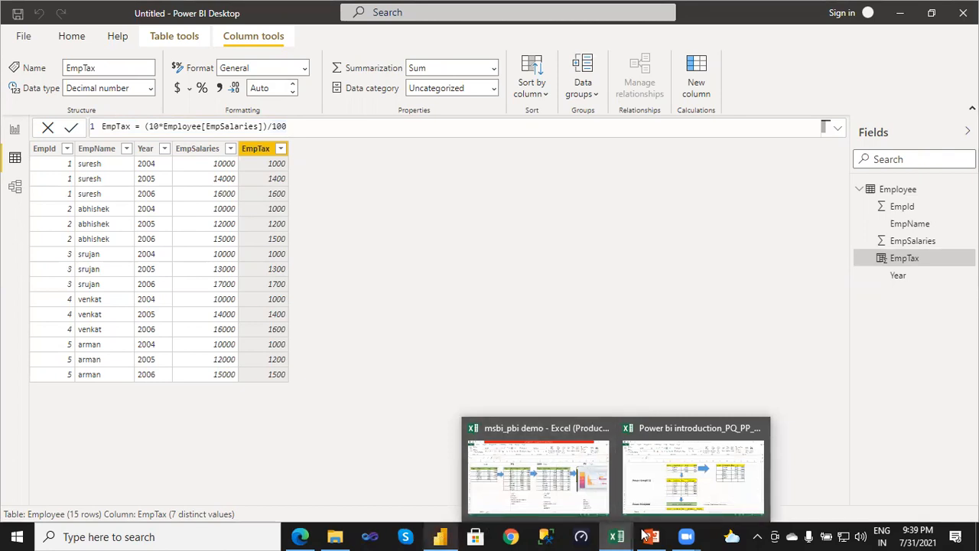
key("alt+Tab")
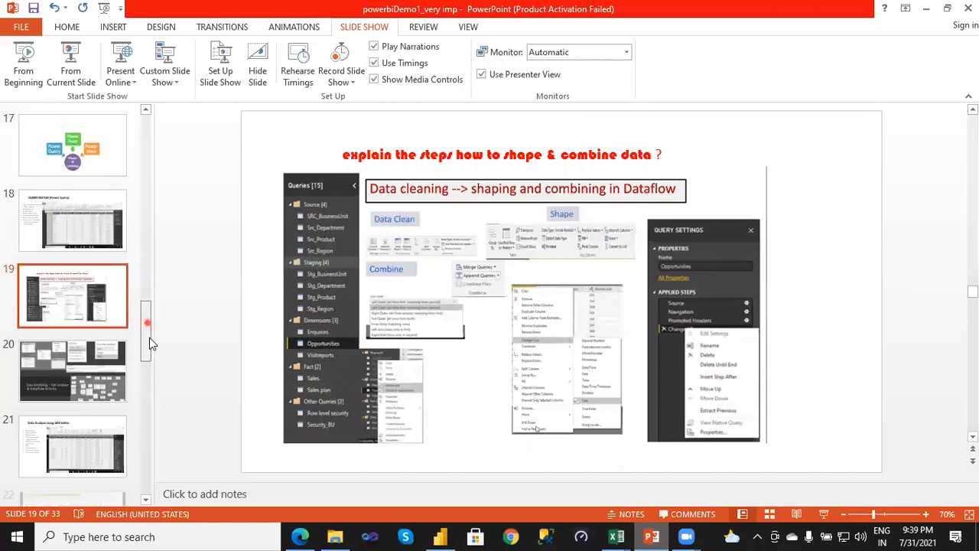
scroll(151, 338, "down", 3)
left_click_drag(150, 340, 153, 359)
left_click(88, 360)
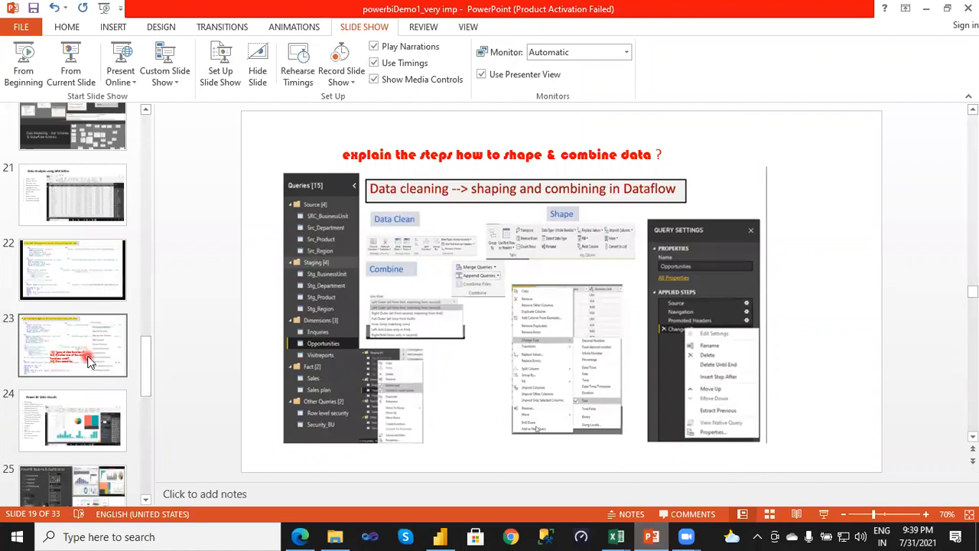
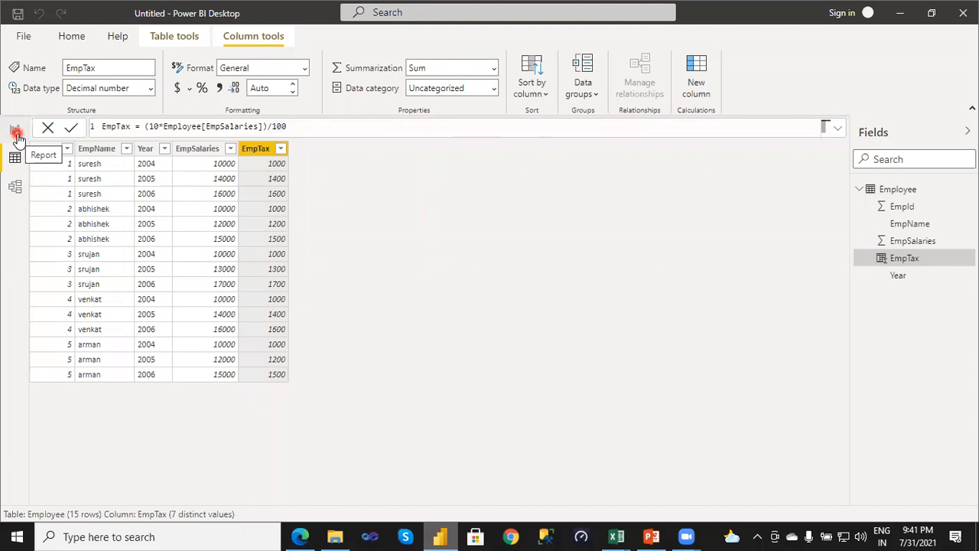
Step: Return to Power BI Desktop's report view, insert a clustered column chart, collapse the filters and enlarge the chart
left_click(16, 133)
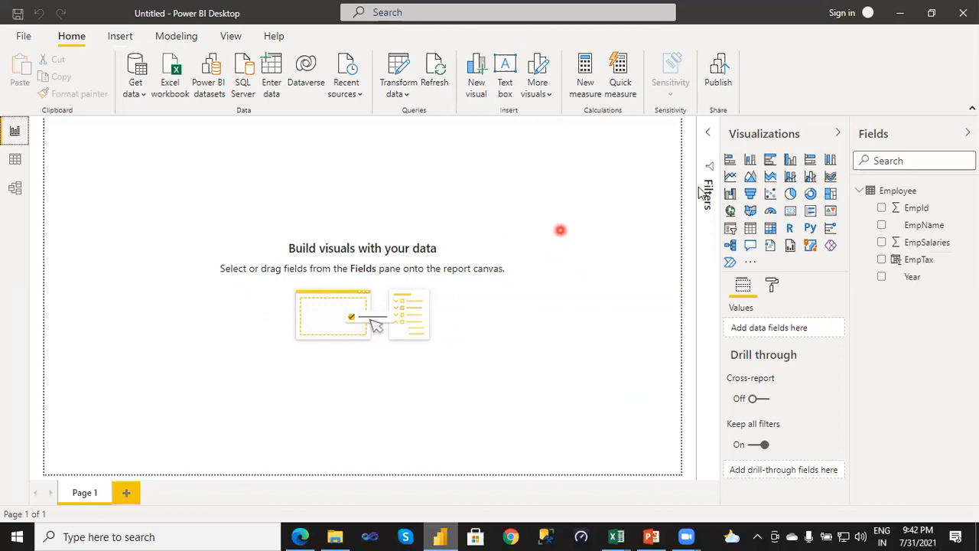
left_click(792, 162)
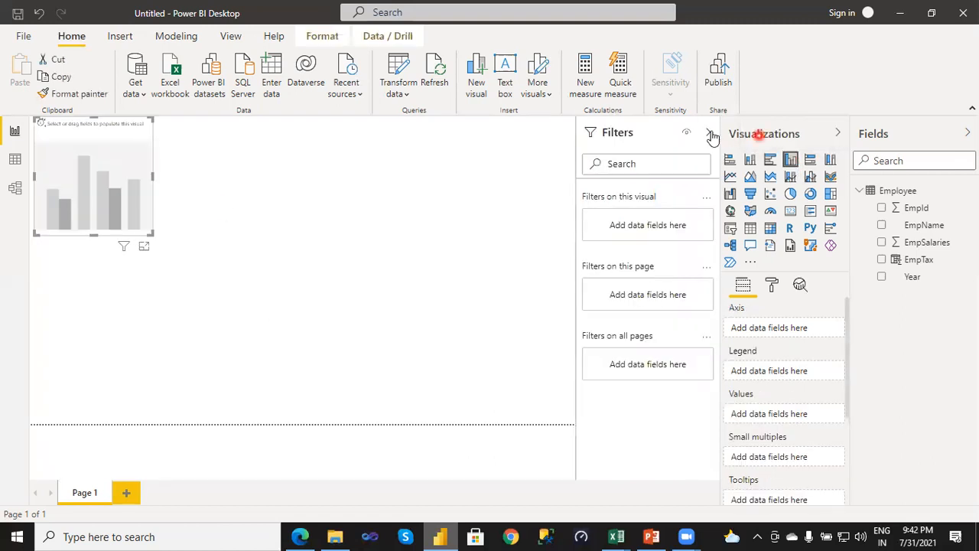
left_click(710, 134)
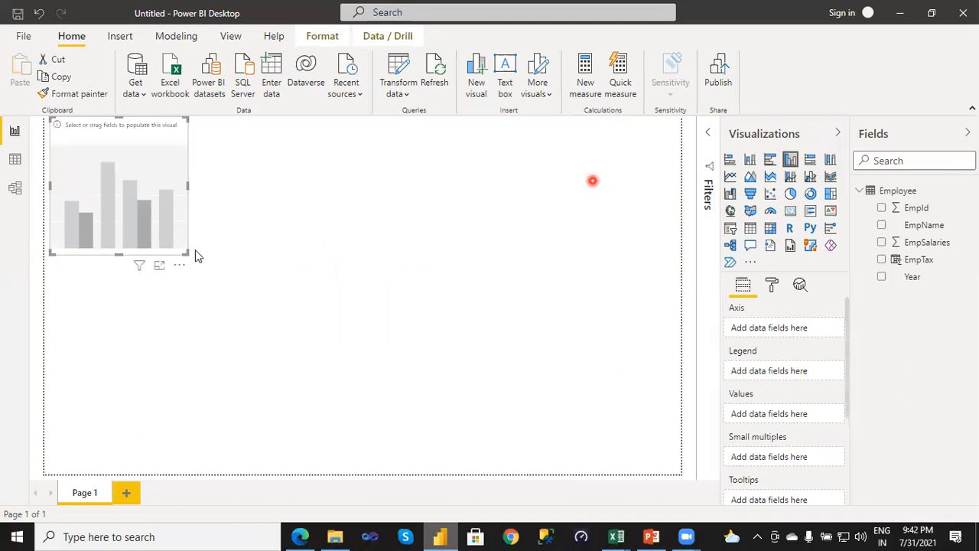
left_click_drag(187, 253, 473, 349)
left_click(418, 309)
left_click(389, 275)
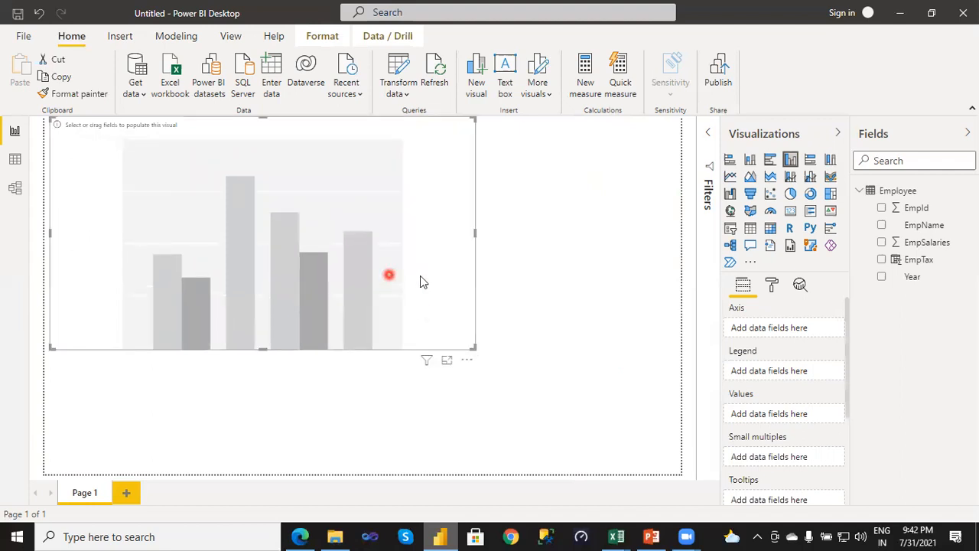
Step: Populate the column chart with EmpName on the axis and EmpSalaries as the values
left_click(918, 226)
left_click_drag(918, 228, 858, 228)
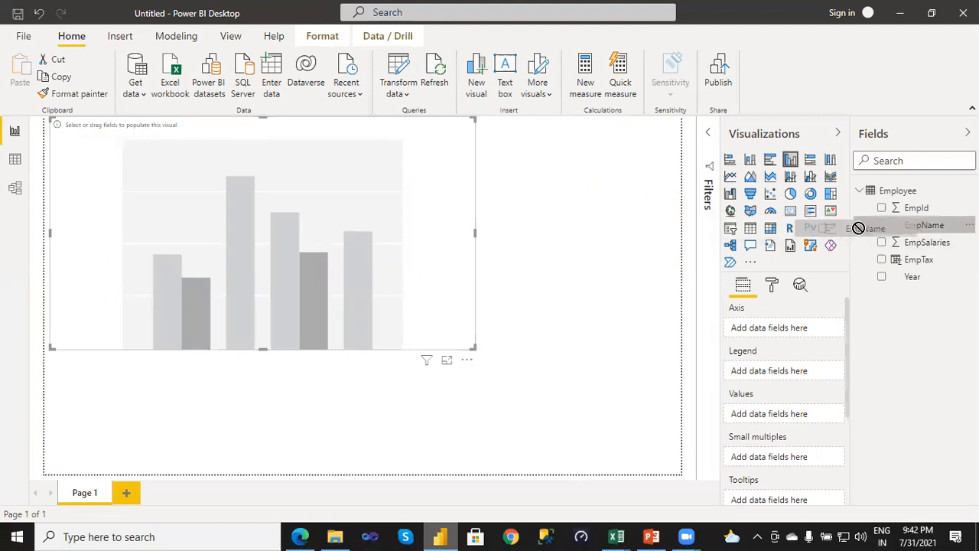
mouse_move(858, 228)
left_mouse_down()
mouse_move(548, 281)
mouse_move(344, 257)
left_mouse_up()
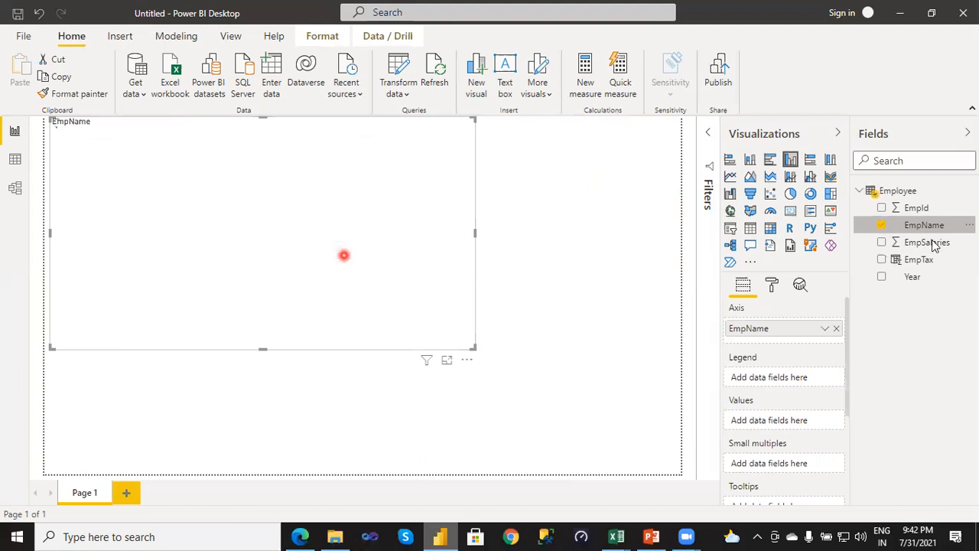
mouse_move(934, 241)
left_mouse_down()
mouse_move(933, 252)
mouse_move(574, 298)
mouse_move(415, 299)
mouse_move(361, 265)
left_mouse_up()
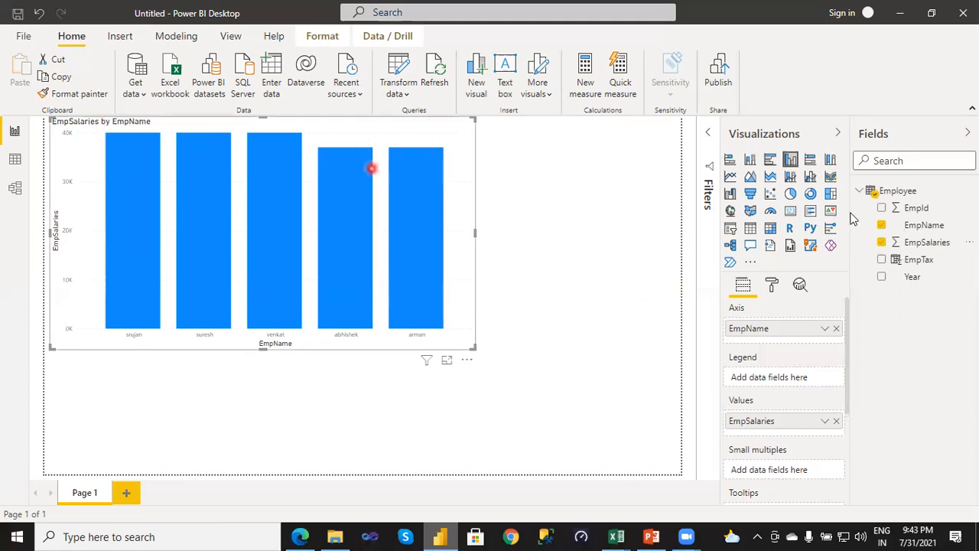
left_click_drag(923, 226, 436, 259)
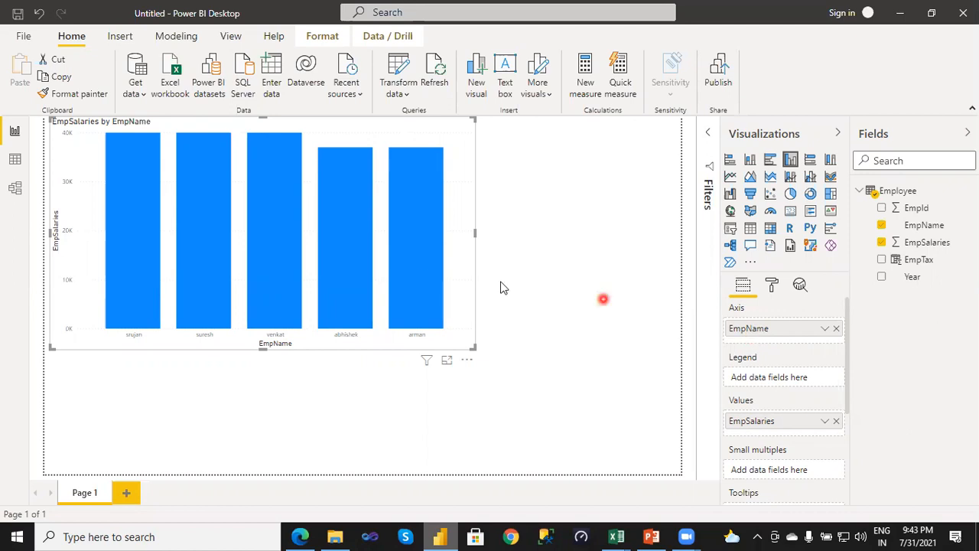
Step: Make the EmpSalaries by EmpName chart narrower and taller, and change it to a clustered bar chart
left_click(430, 321)
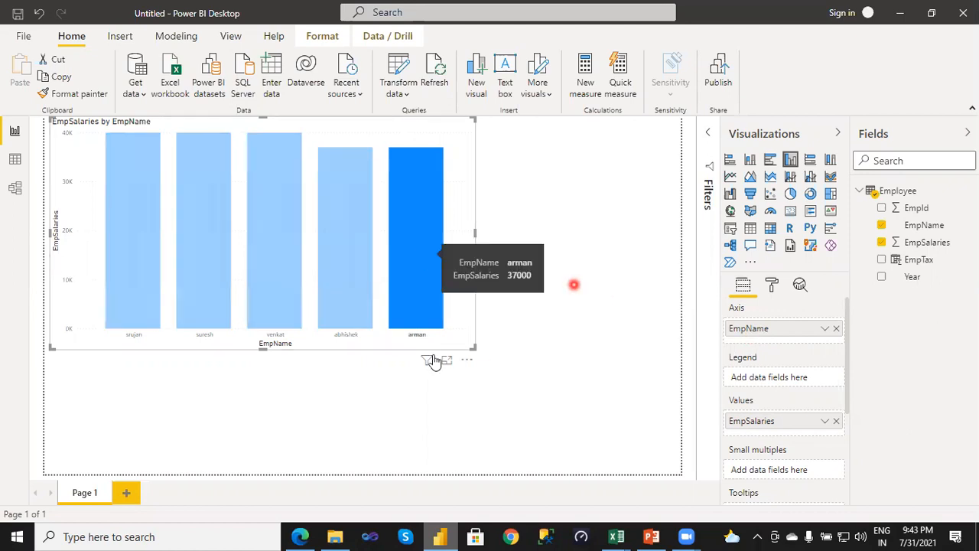
left_click(469, 343)
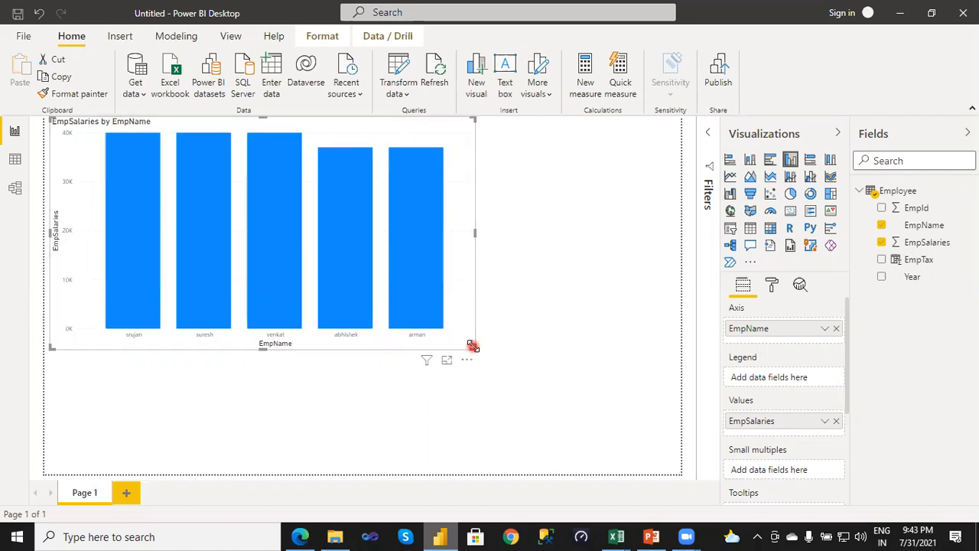
left_click_drag(472, 347, 339, 455)
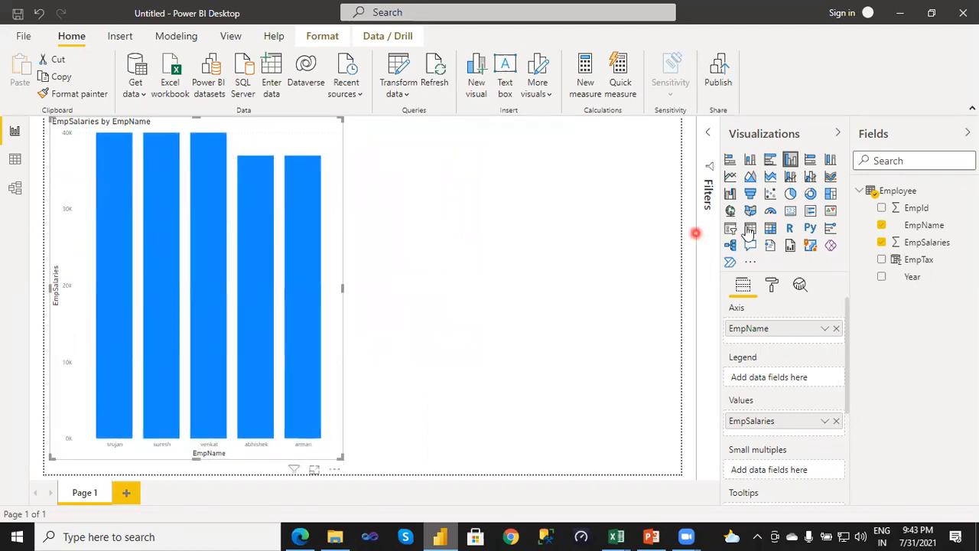
left_click(770, 161)
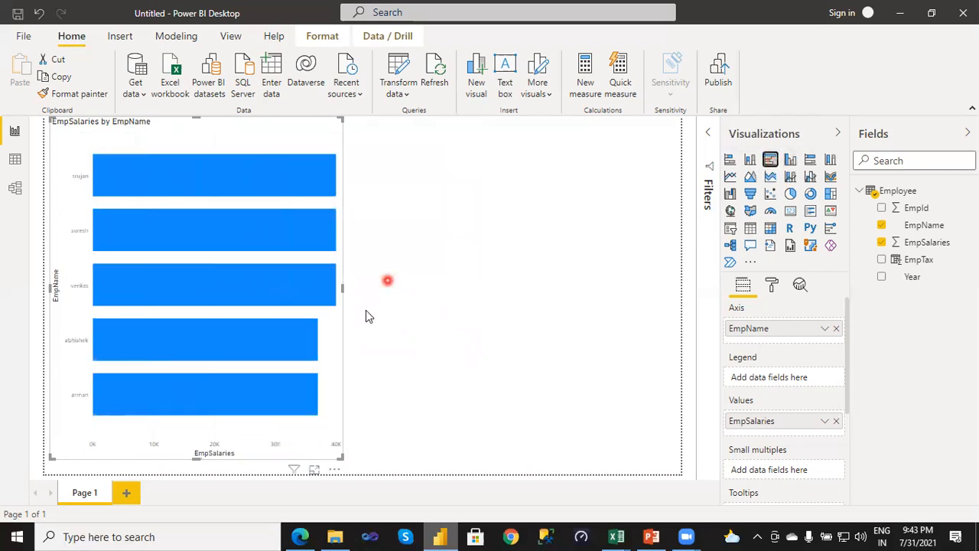
left_click(328, 422)
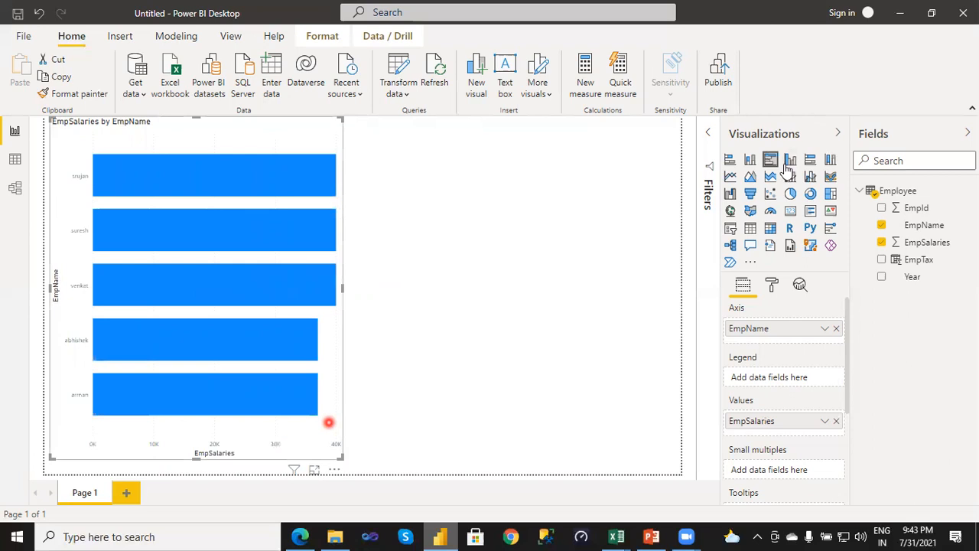
Step: Insert a new pie chart beside the bar chart and reduce its width and height
left_click(479, 325)
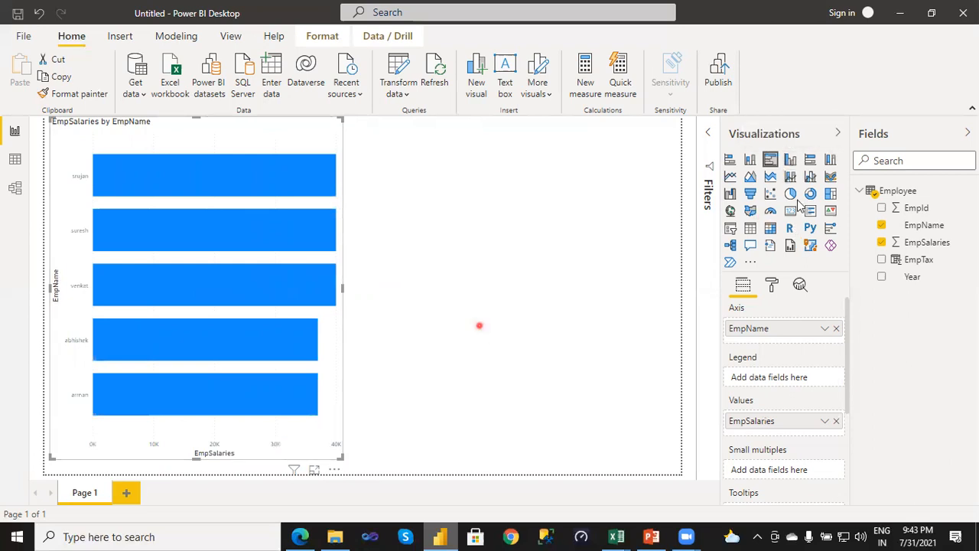
left_click(792, 195)
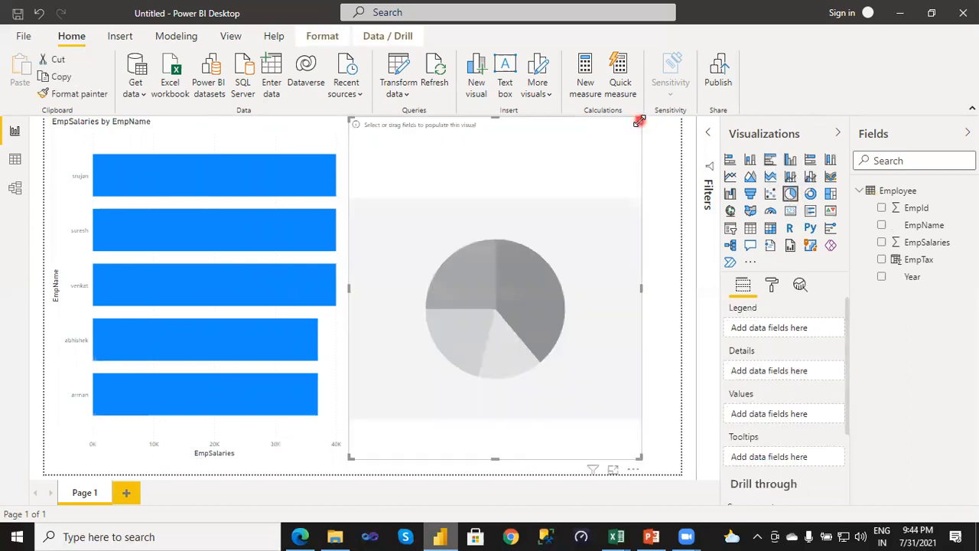
mouse_move(619, 146)
left_mouse_down()
mouse_move(585, 170)
mouse_move(580, 136)
left_mouse_up()
left_click(527, 231)
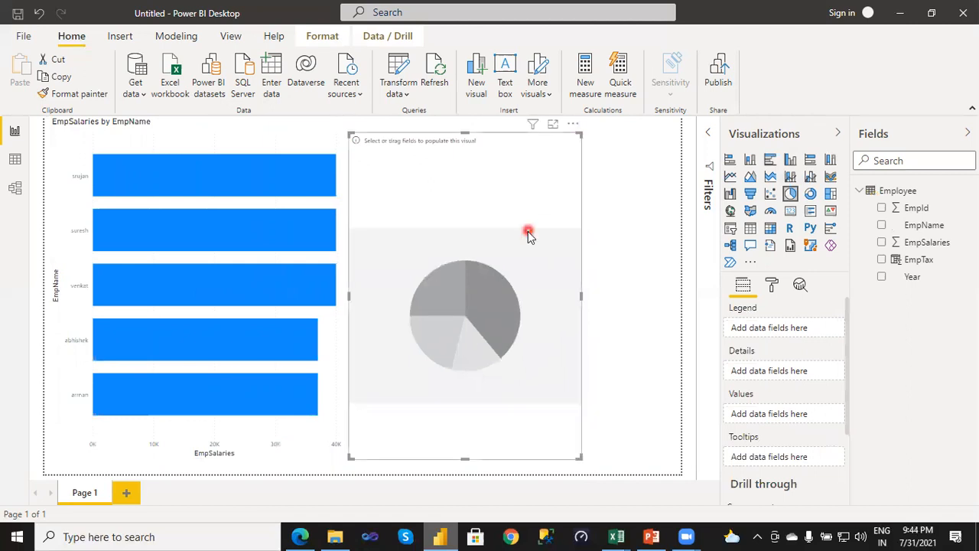
Step: Populate the pie chart with EmpTax as the values and EmpName as the legend
left_click(927, 263)
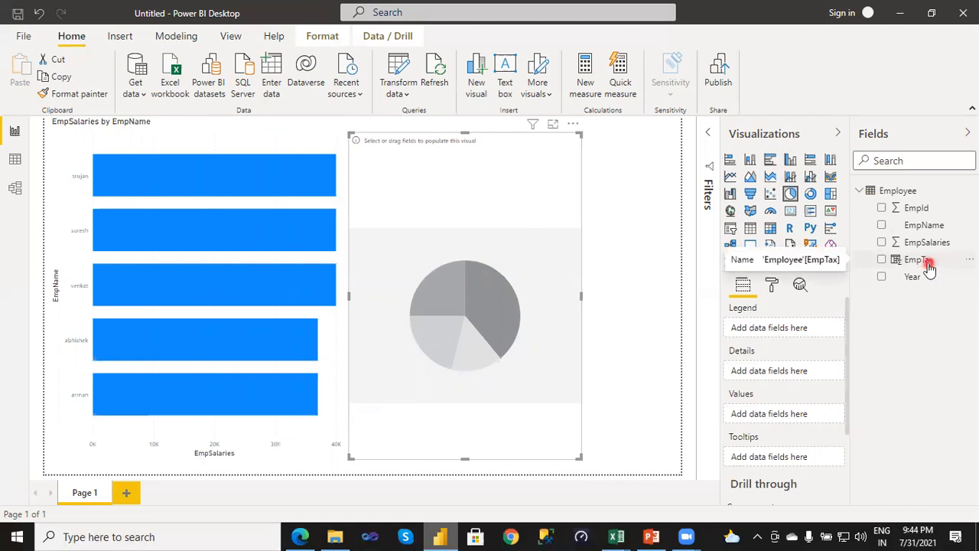
left_click_drag(928, 263, 786, 422)
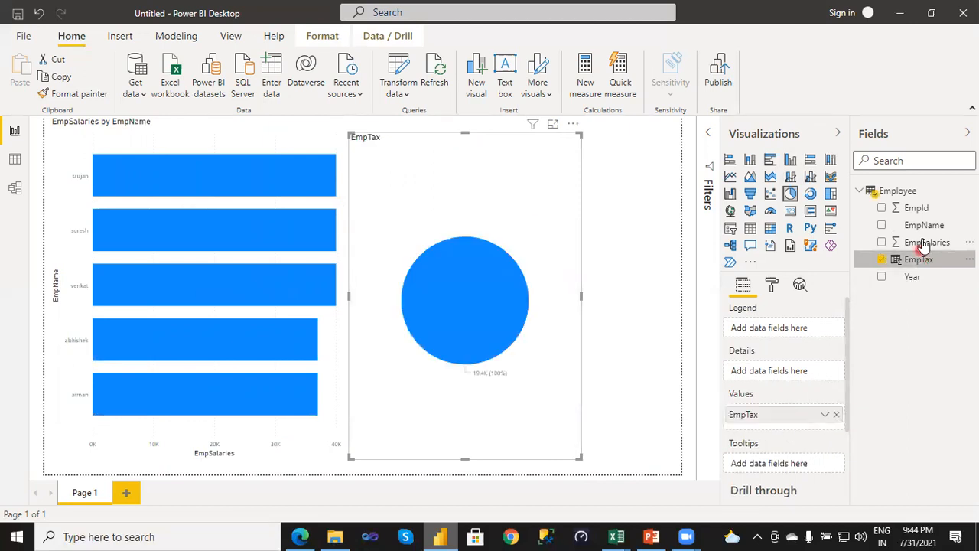
left_click_drag(922, 229, 787, 336)
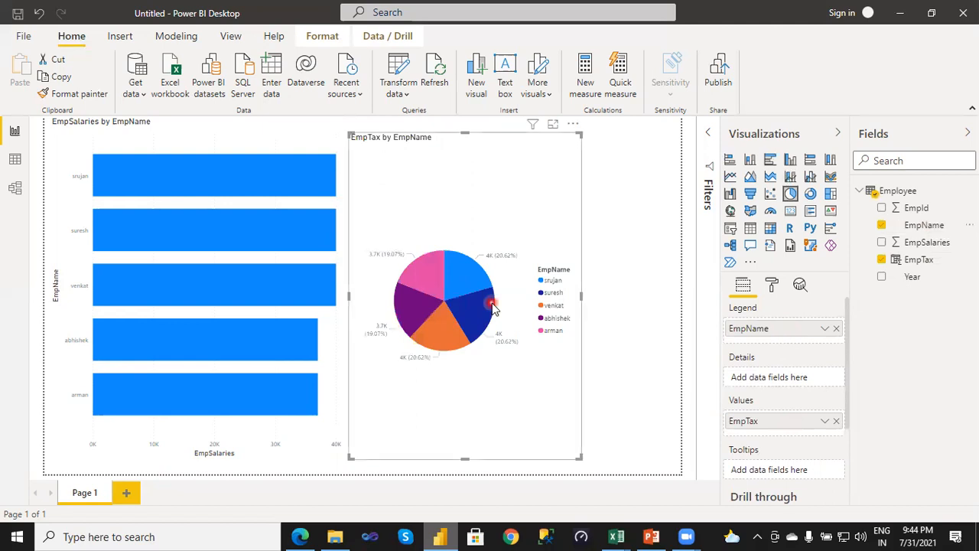
left_click(365, 148)
left_click(451, 166)
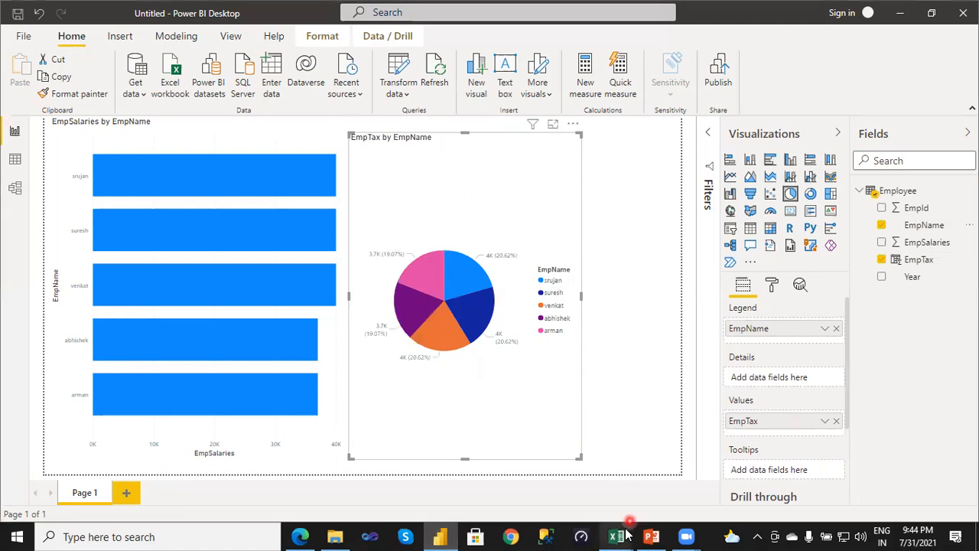
mouse_move(624, 534)
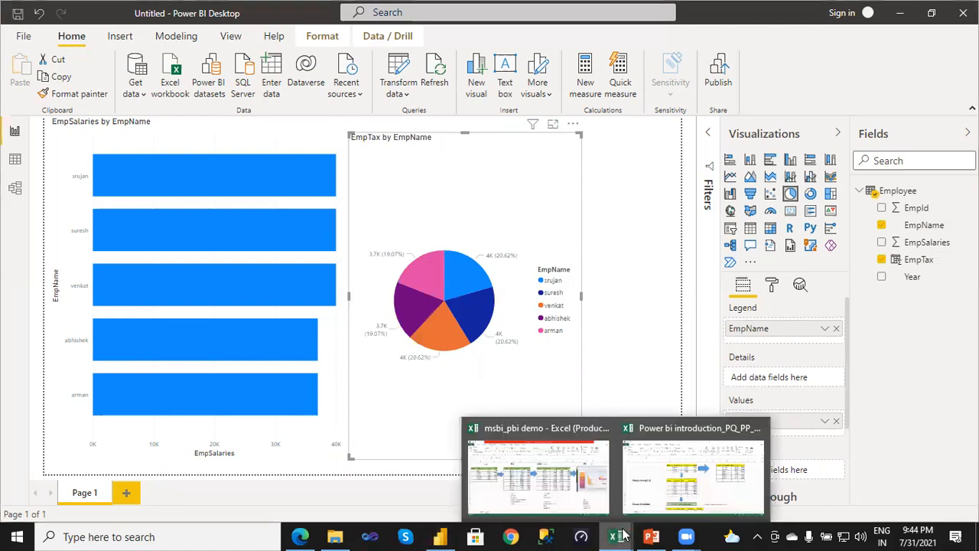
left_click(497, 329)
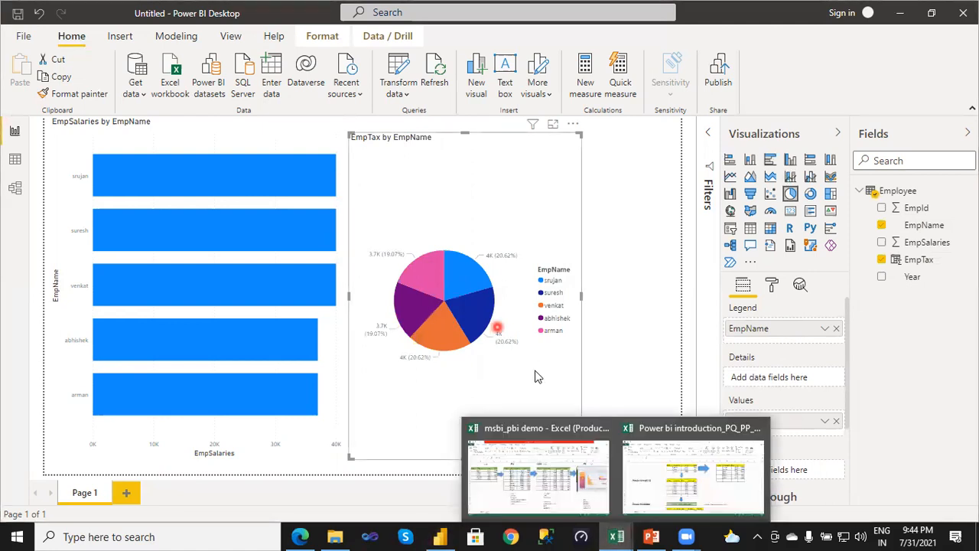
left_click(536, 373)
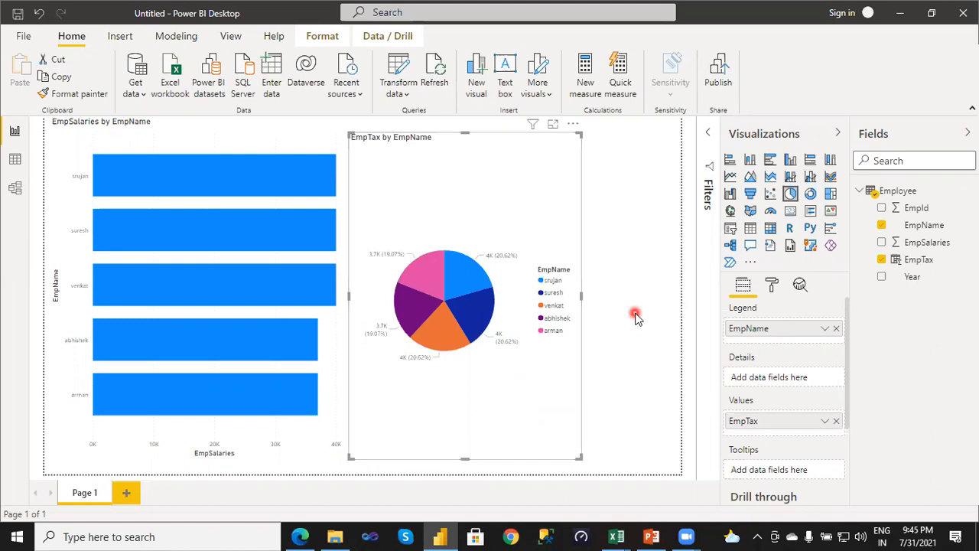
Step: Shrink the EmpTax by EmpName pie chart further to free space beside it on the report page
left_click(583, 456)
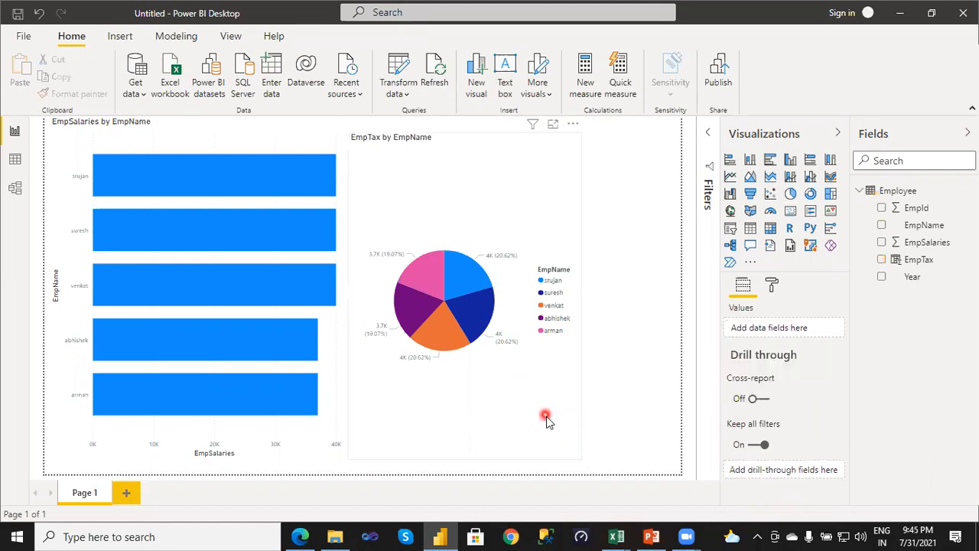
left_click(580, 457)
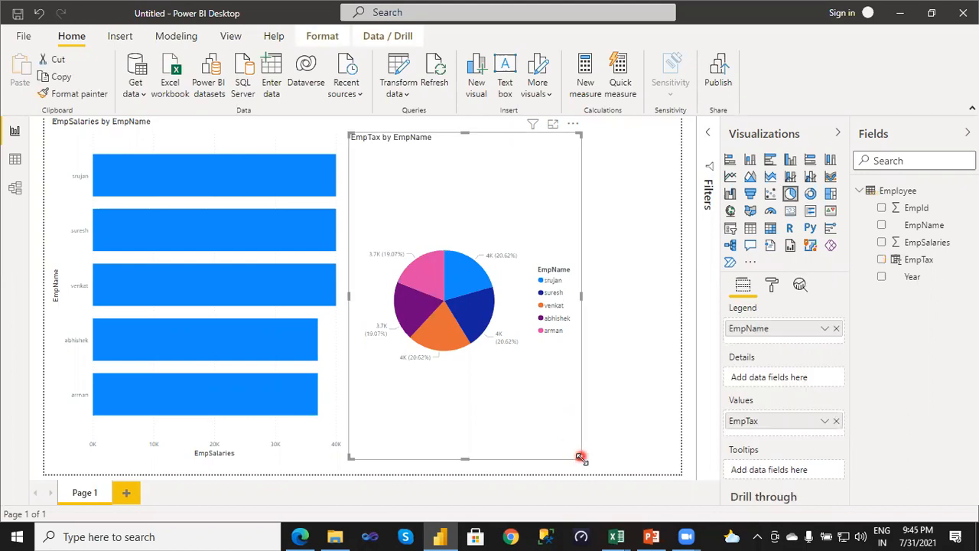
left_click_drag(580, 457, 538, 433)
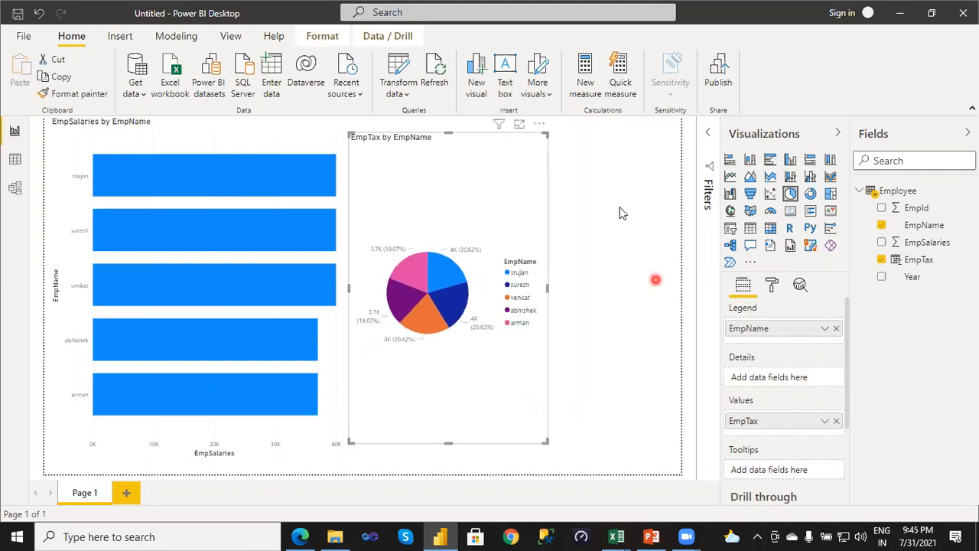
Step: Insert a slicer in the free space beside the pie chart and shrink it to a small box
left_click(731, 230)
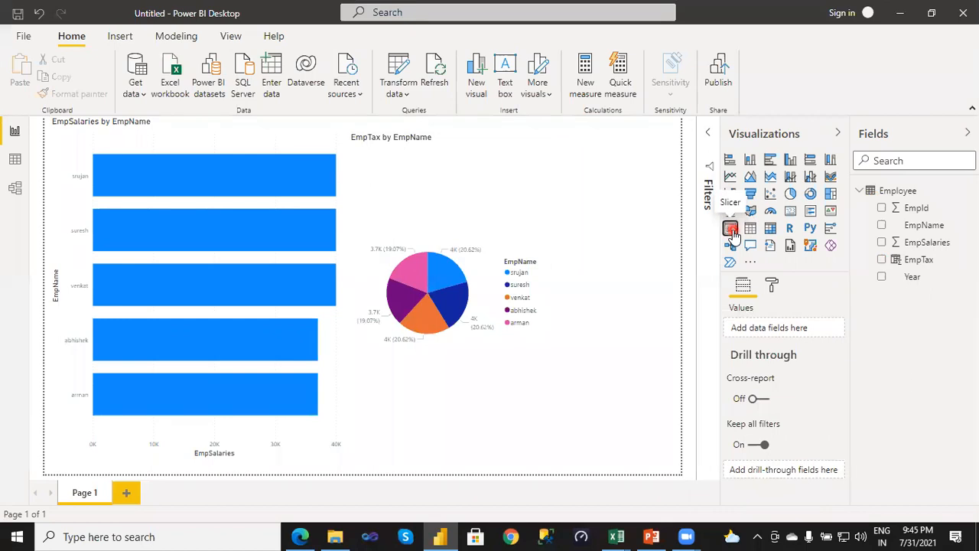
left_click(598, 391)
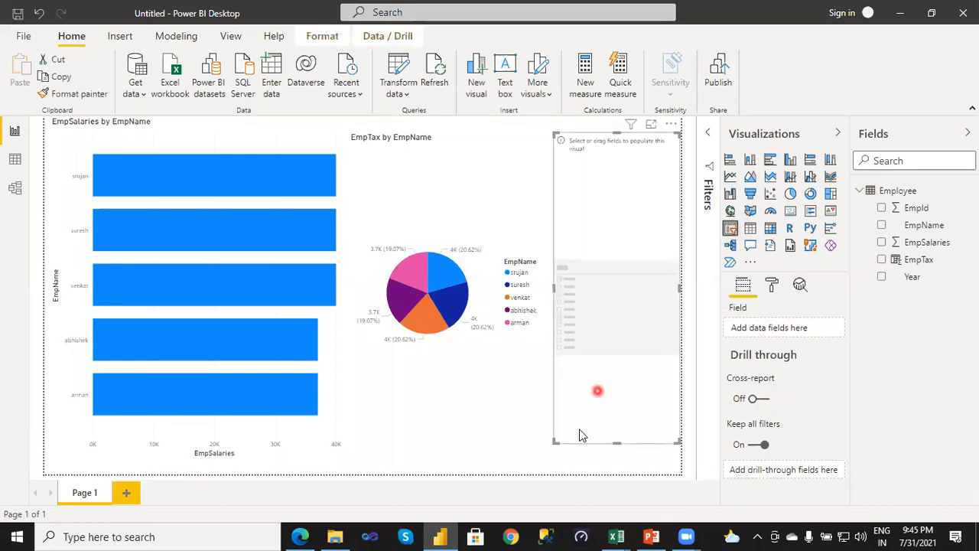
left_click(558, 440)
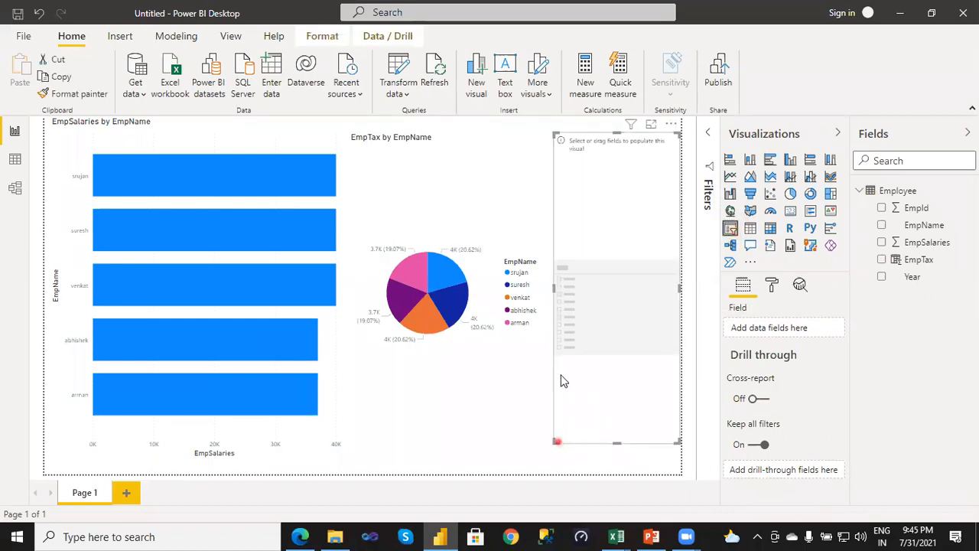
left_click_drag(569, 331, 570, 268)
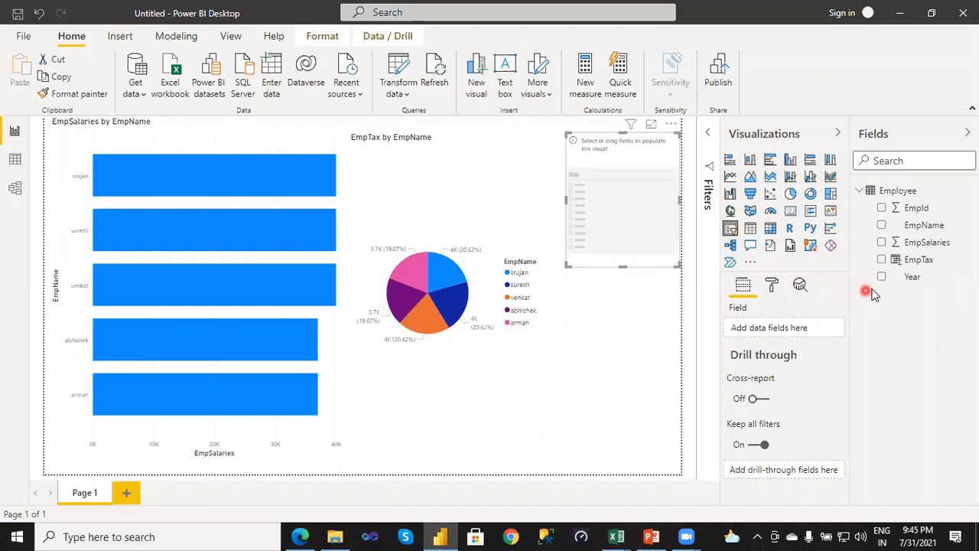
Step: Populate the empty slicer beside the pie chart with the Year field
left_click(915, 285)
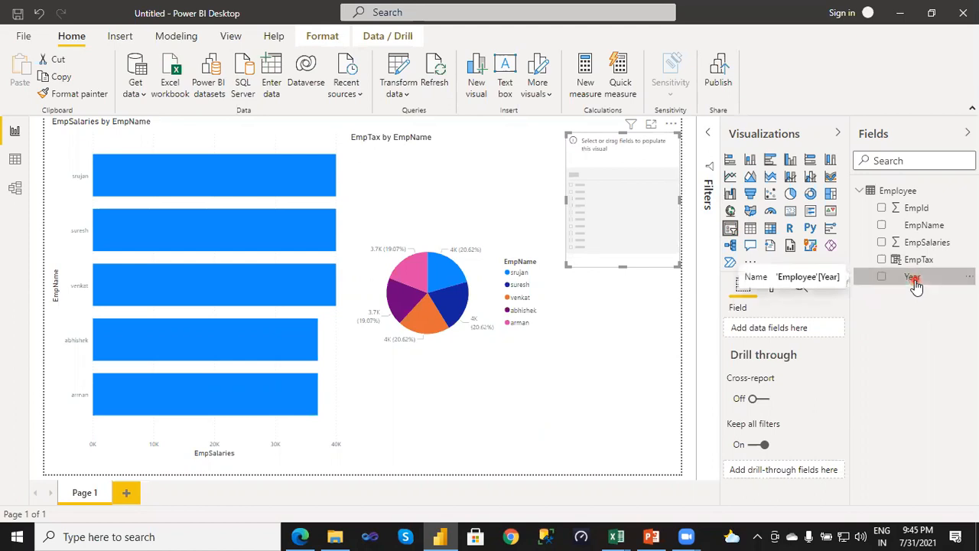
mouse_move(915, 284)
left_mouse_down()
mouse_move(843, 314)
mouse_move(682, 300)
mouse_move(636, 214)
left_mouse_up()
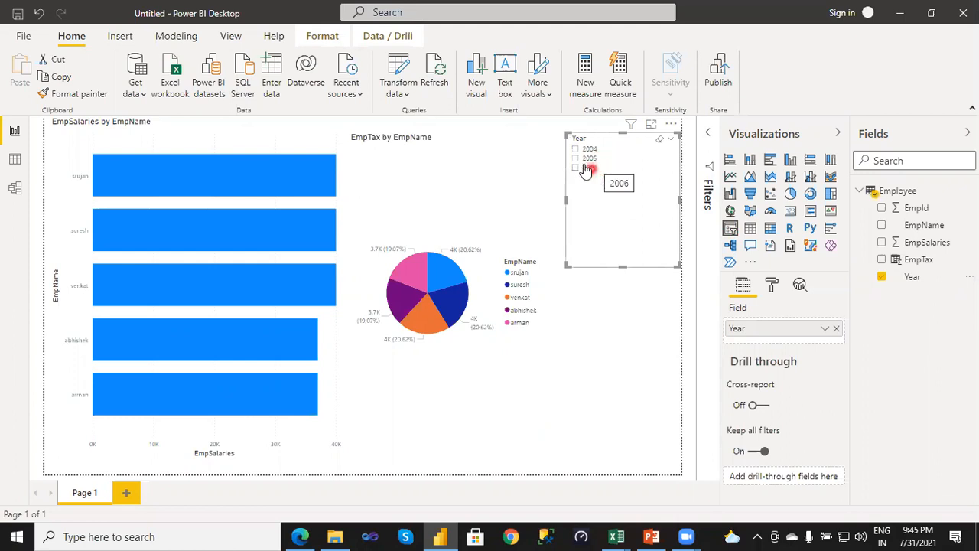
Step: Filter both charts with the Year slicer by 2005, 2006, 2004 and 2006 again to compare the salaries and taxes
left_click(575, 159)
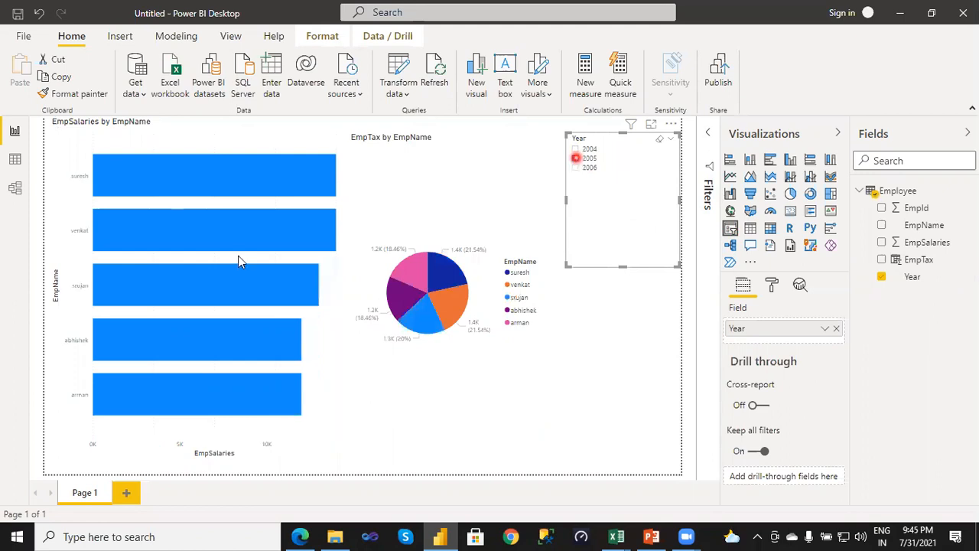
left_click(196, 198)
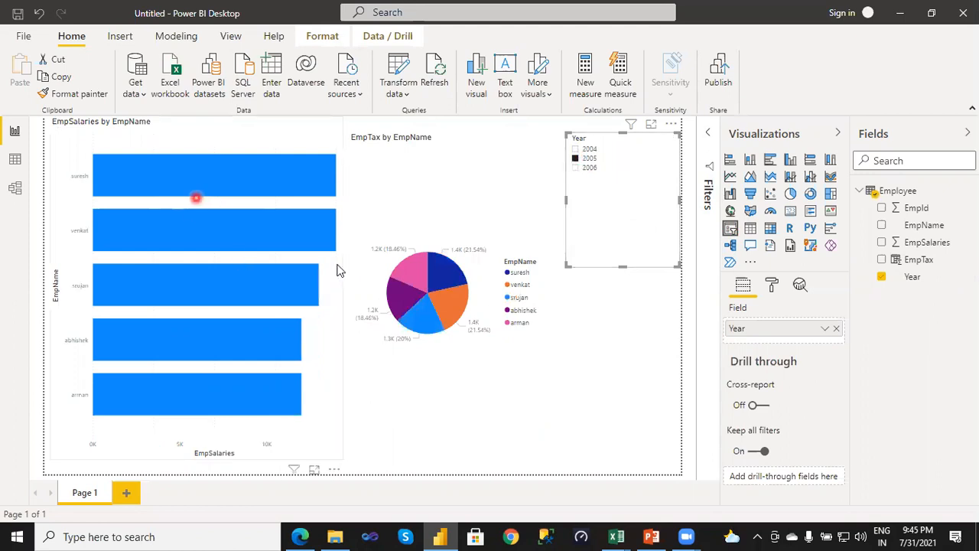
left_click(246, 188)
left_click(242, 311)
left_click(577, 169)
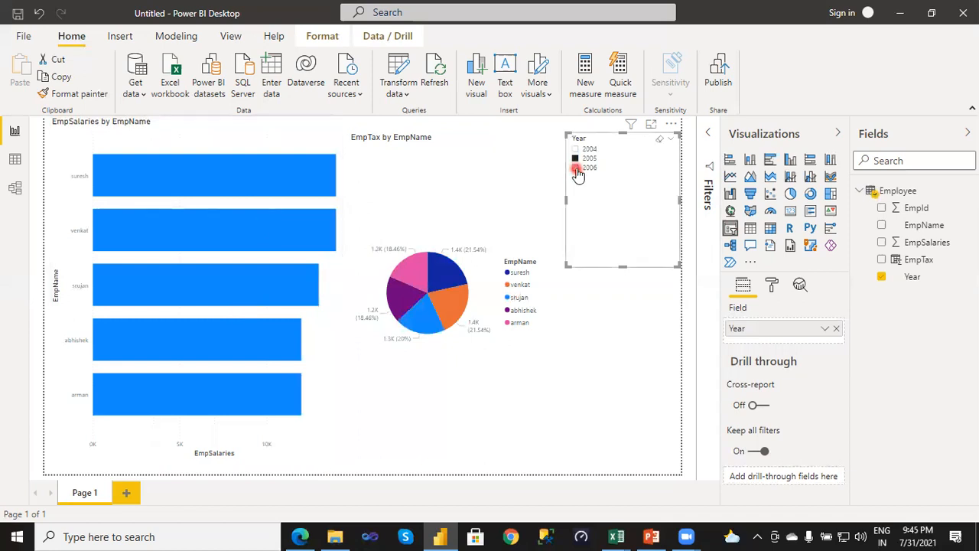
left_click(577, 169)
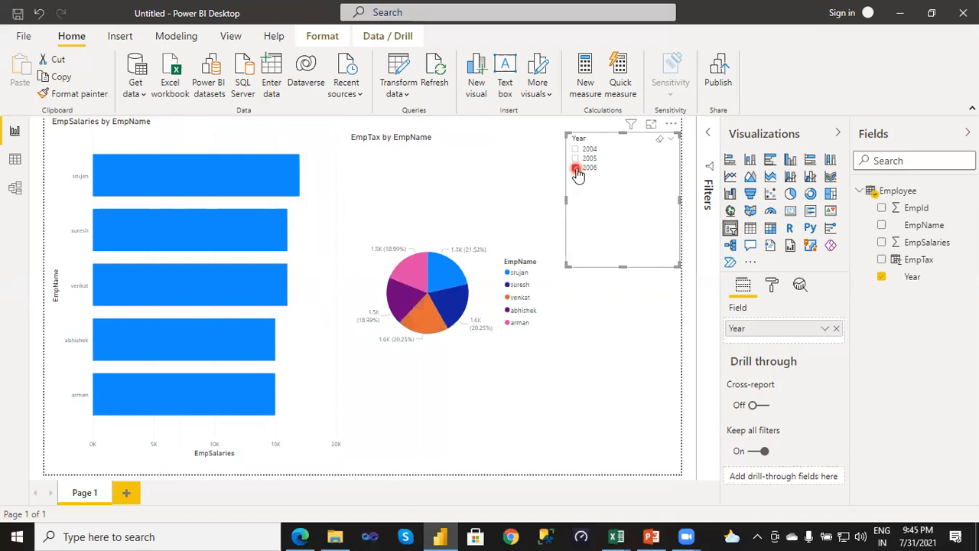
left_click(576, 150)
left_click(578, 152)
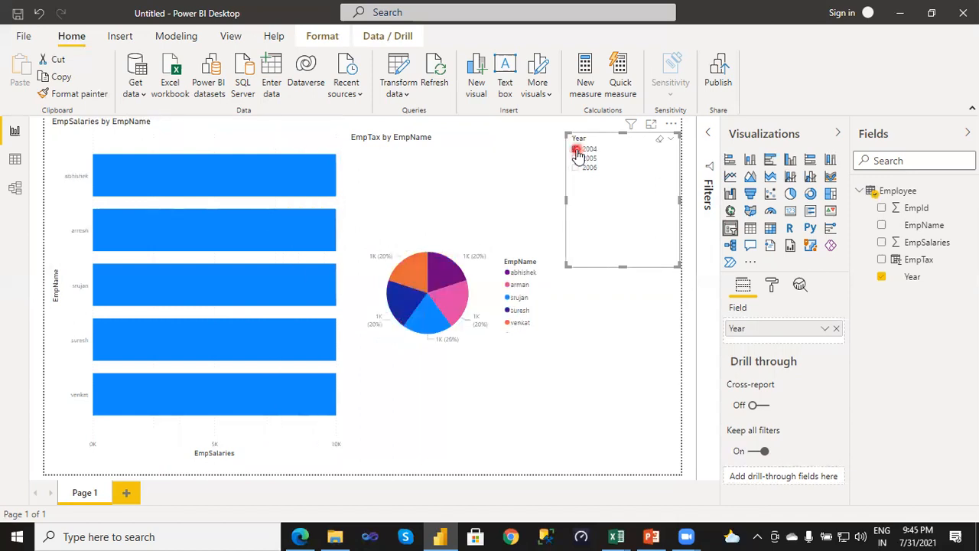
left_click(576, 167)
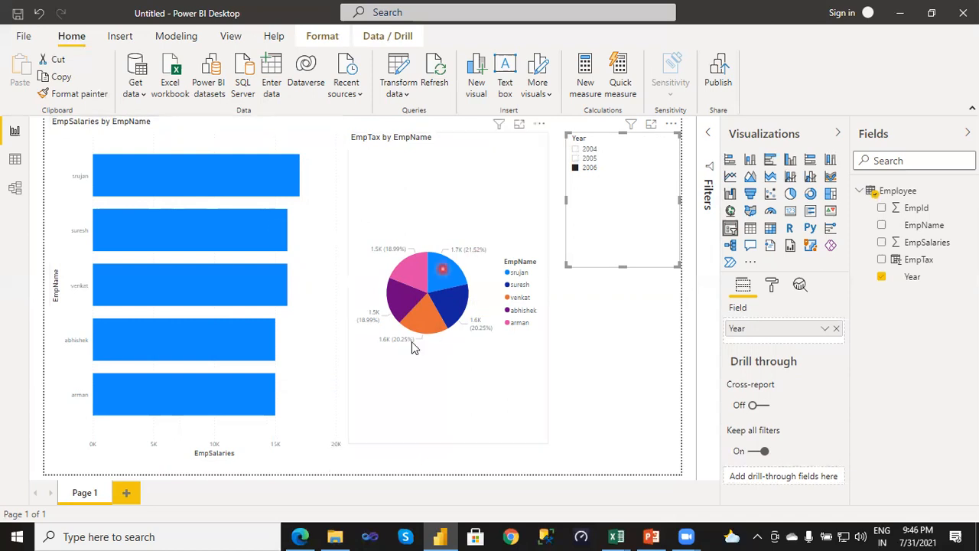
left_click(479, 346)
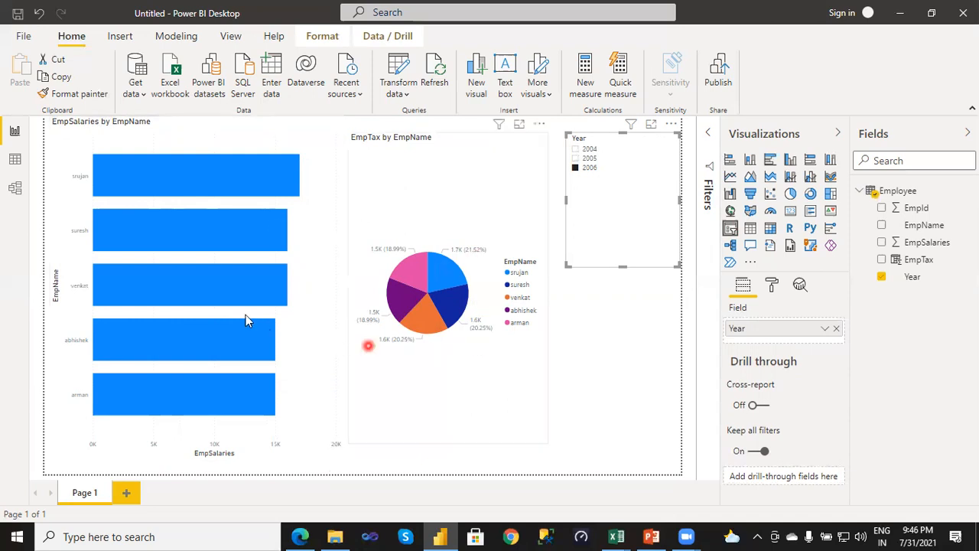
left_click(231, 289)
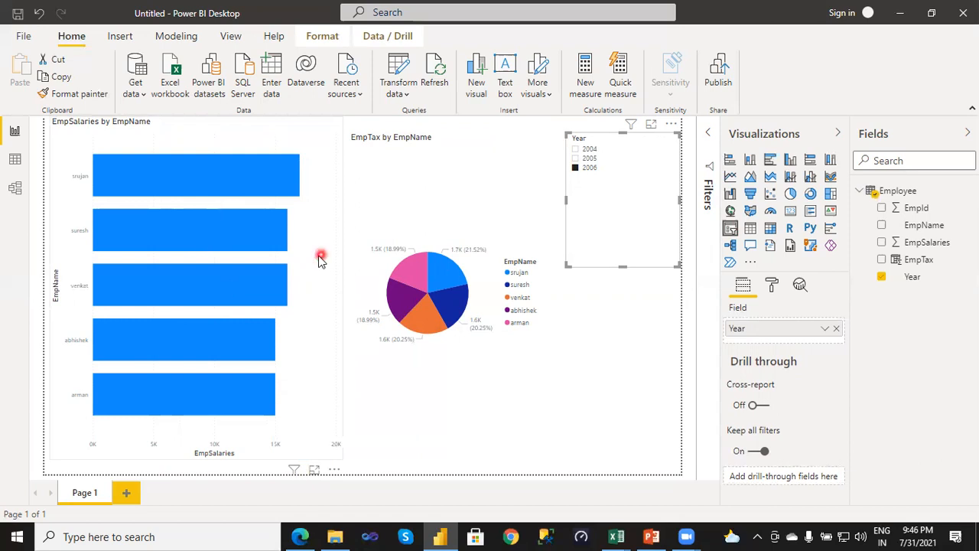
left_click(312, 218)
left_click(604, 227)
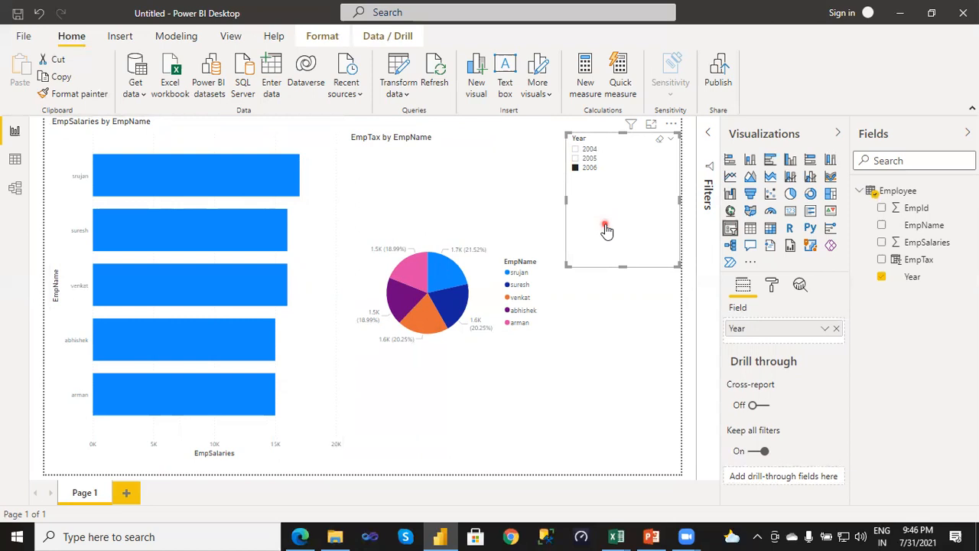
left_click(605, 224)
left_click(609, 145)
left_click(587, 159)
left_click(578, 149)
left_click(613, 233)
left_click(613, 233)
Step: Set the Year slicer's orientation to Horizontal and resize it into a wide, low strip with the years in one row
left_click(773, 289)
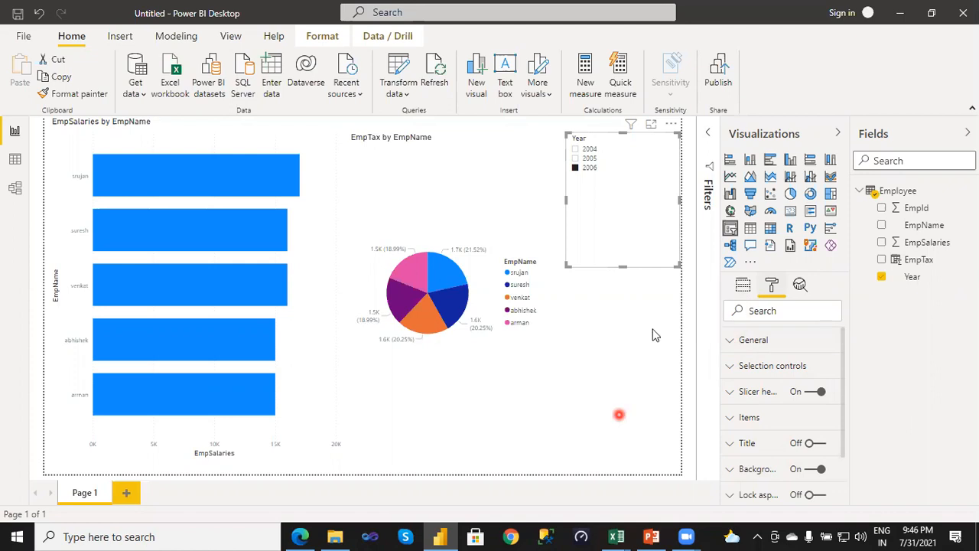
left_click(730, 341)
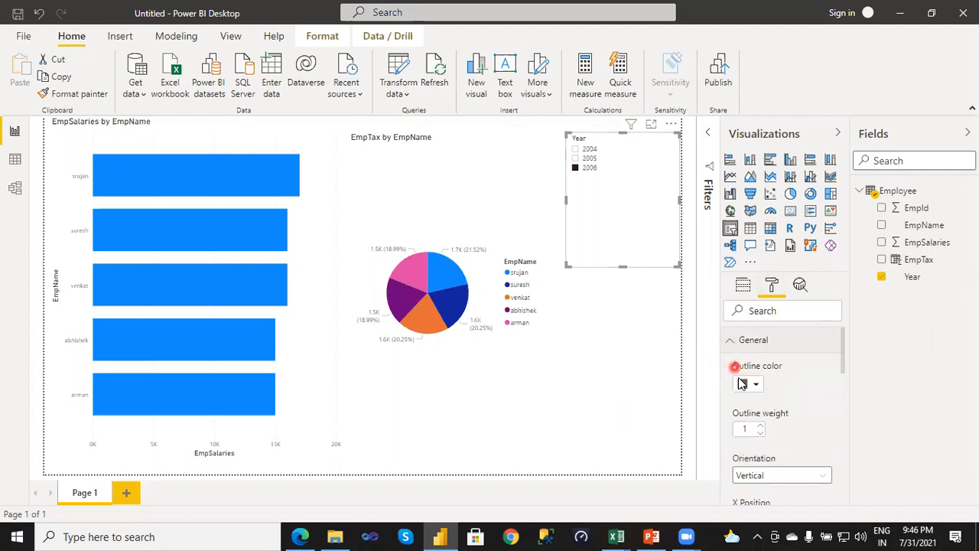
left_click(826, 478)
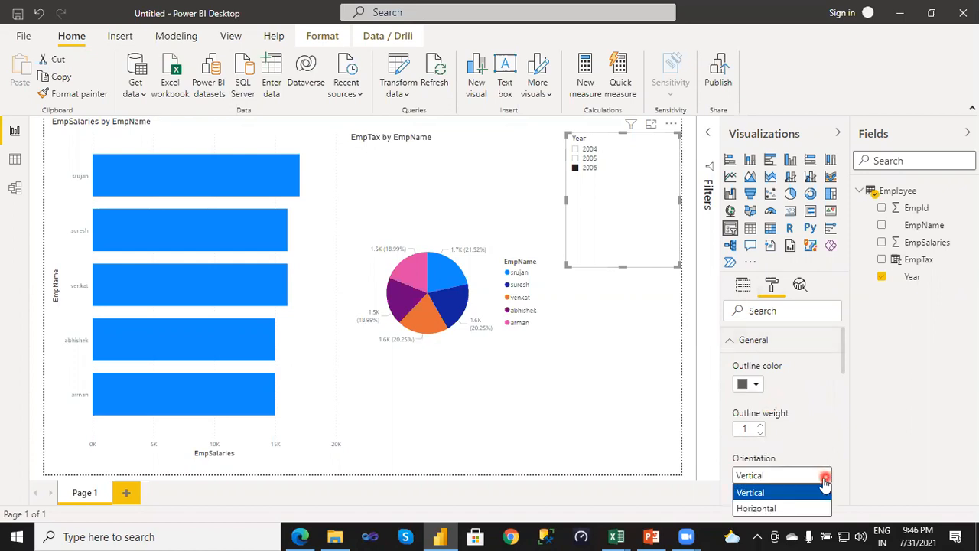
left_click(757, 509)
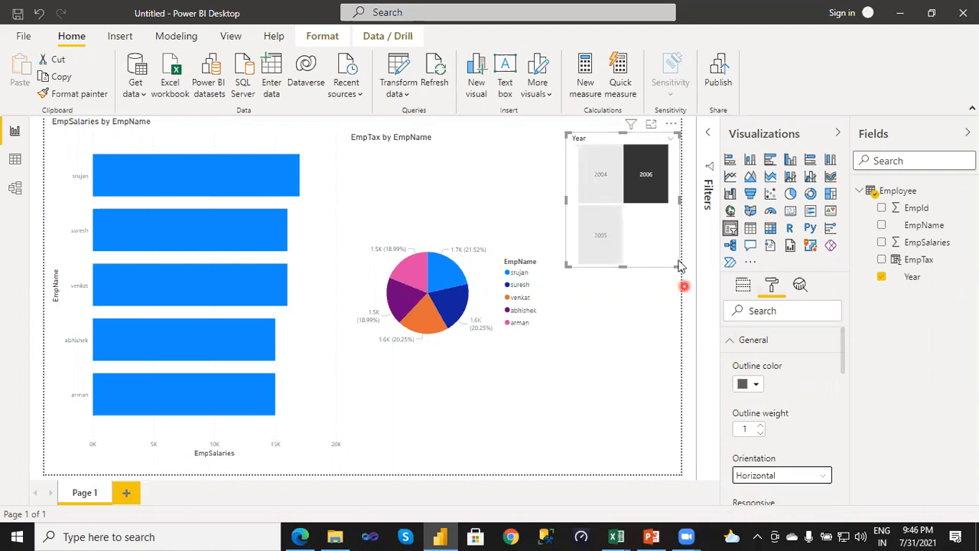
left_click_drag(571, 268, 533, 171)
Step: Set the Year slicer's overall background colour to gold
left_click(729, 341)
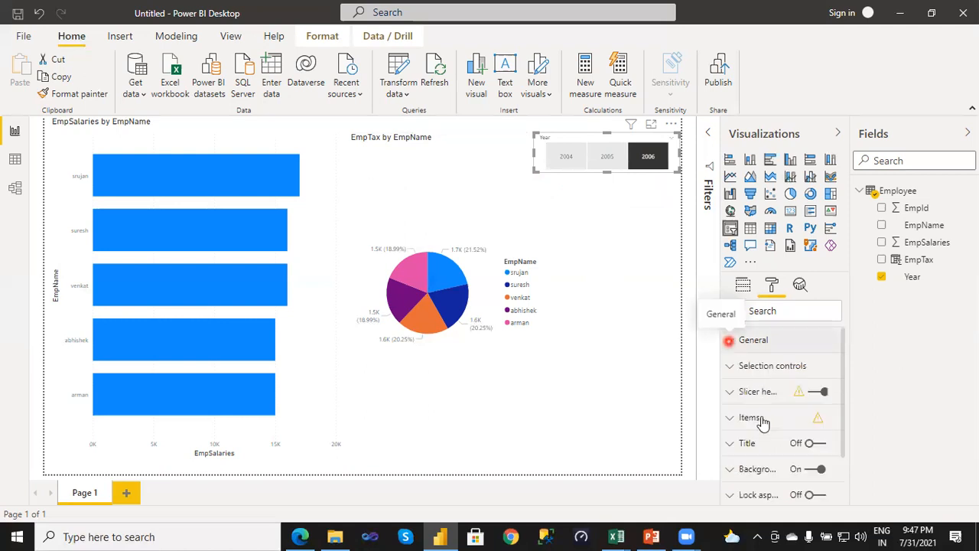
left_click(729, 419)
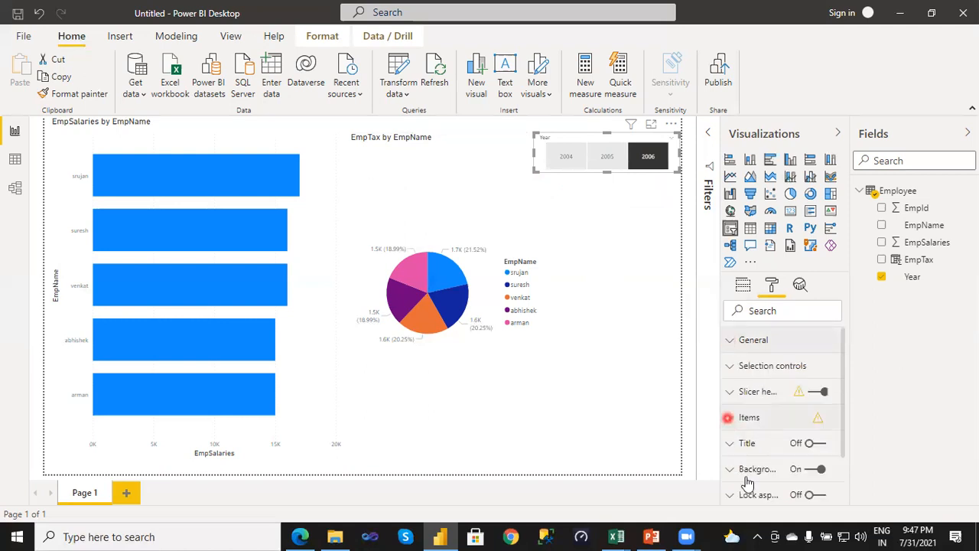
left_click(731, 470)
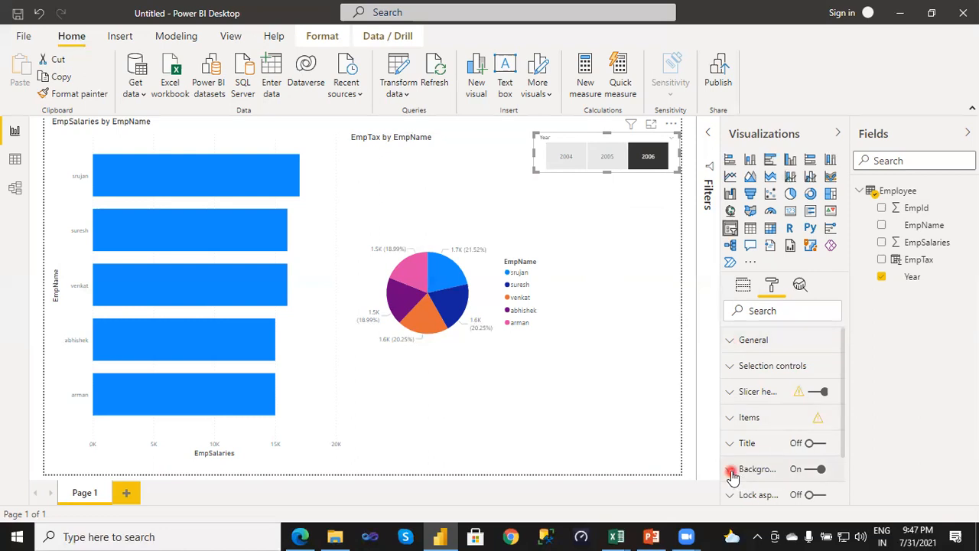
left_click_drag(847, 382, 846, 395)
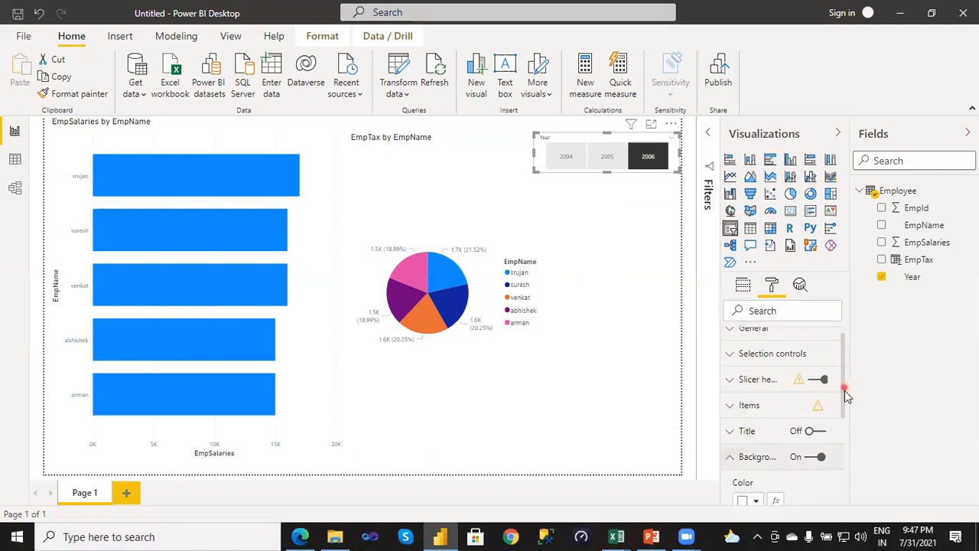
left_click(846, 421)
left_click(757, 419)
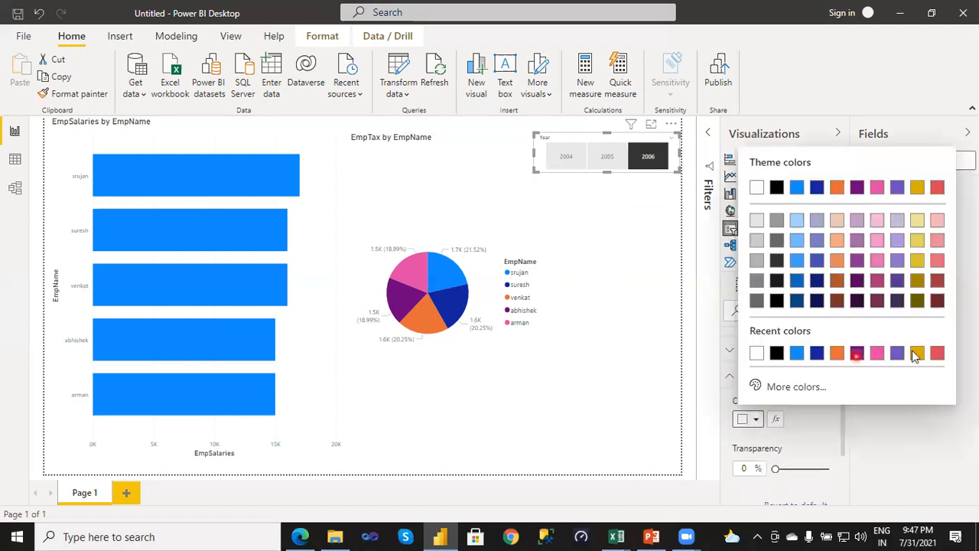
left_click(918, 353)
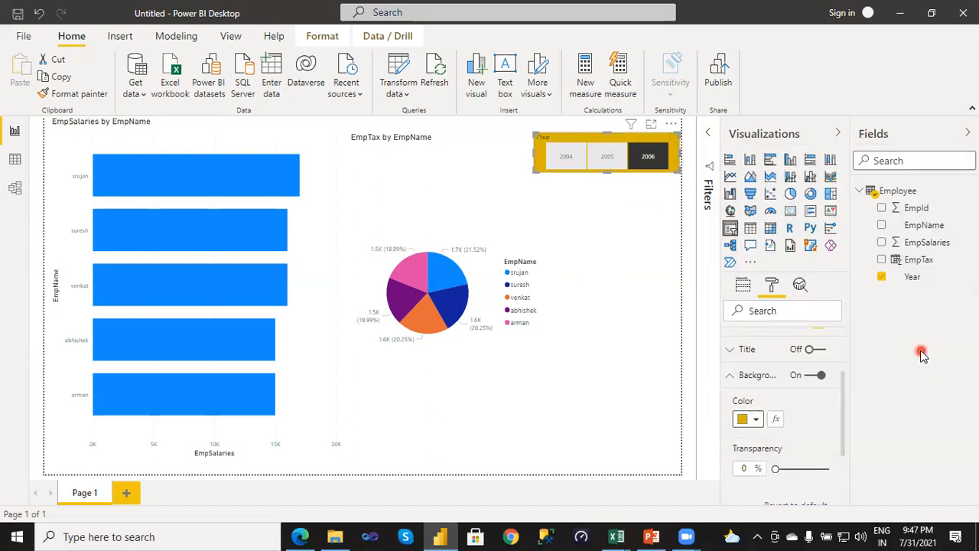
Step: Set the Year slicer's overall background colour back to white
left_click(822, 424)
left_click(757, 421)
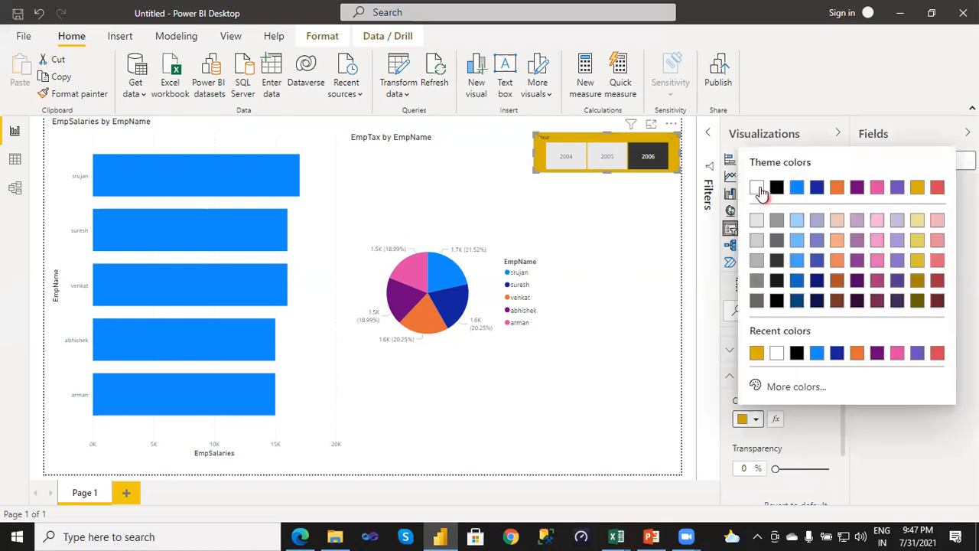
left_click(758, 189)
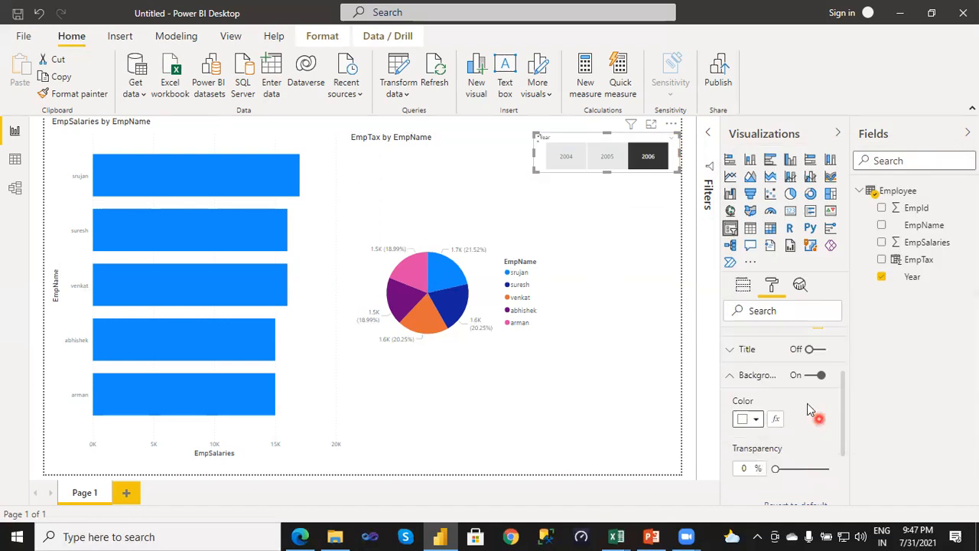
Step: Set the background colour of the Year slicer's items to gold
left_click(731, 377)
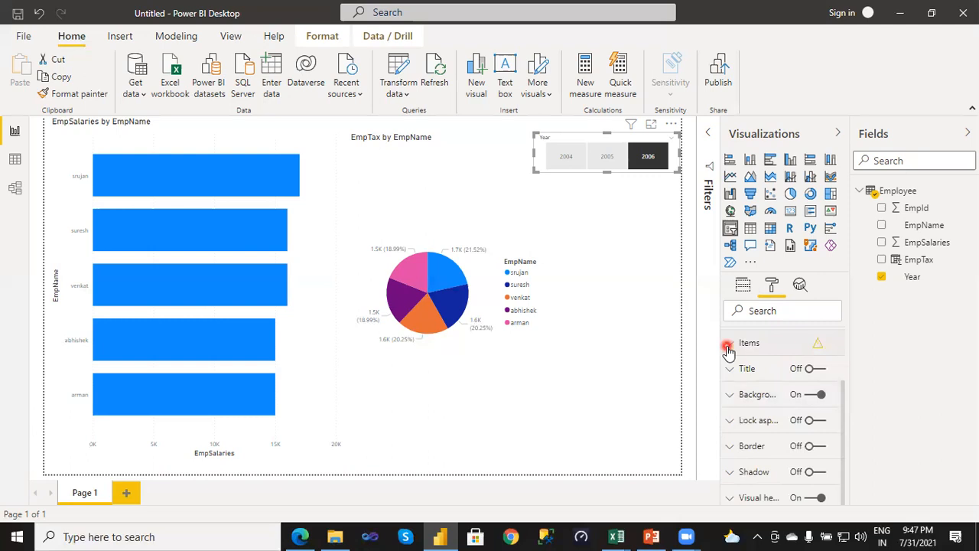
left_click(728, 349)
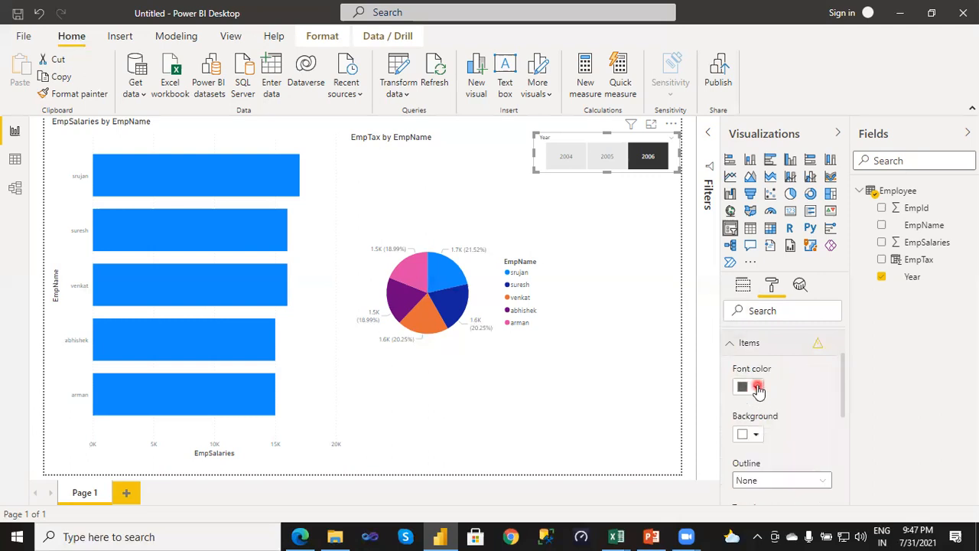
left_click(755, 435)
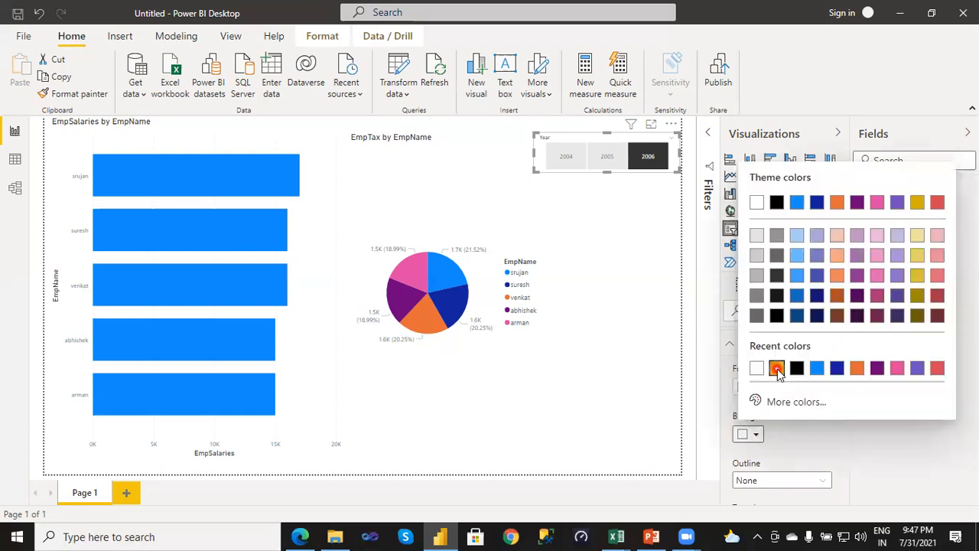
left_click(776, 368)
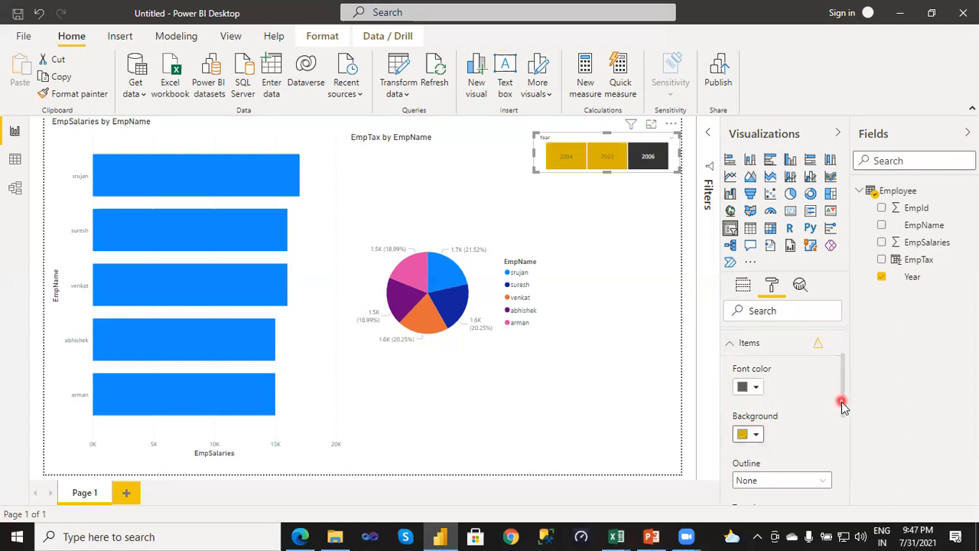
Step: Set the font colour of the Year slicer's items to black (#000000) and deselect the slicer
scroll(845, 386, "up", 1)
scroll(761, 430, "down", 1)
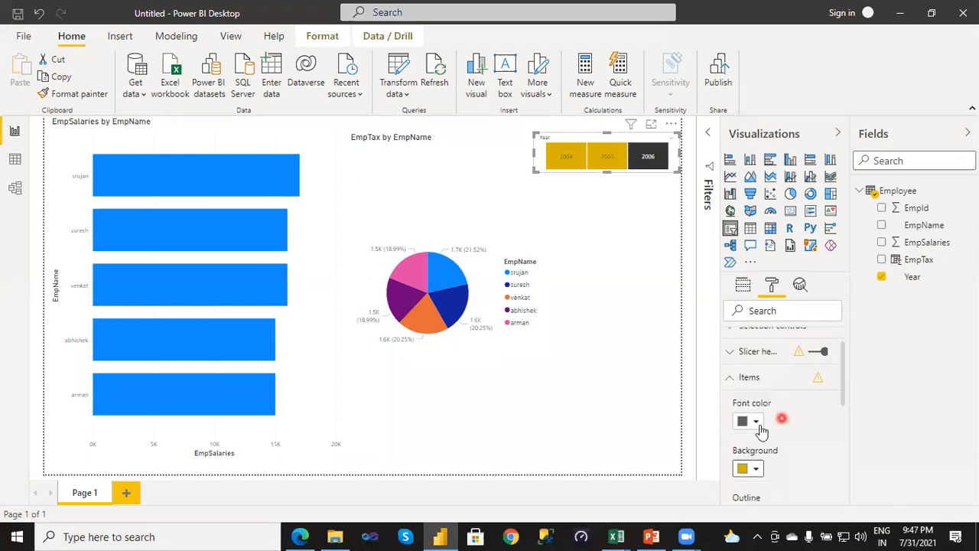
left_click(757, 422)
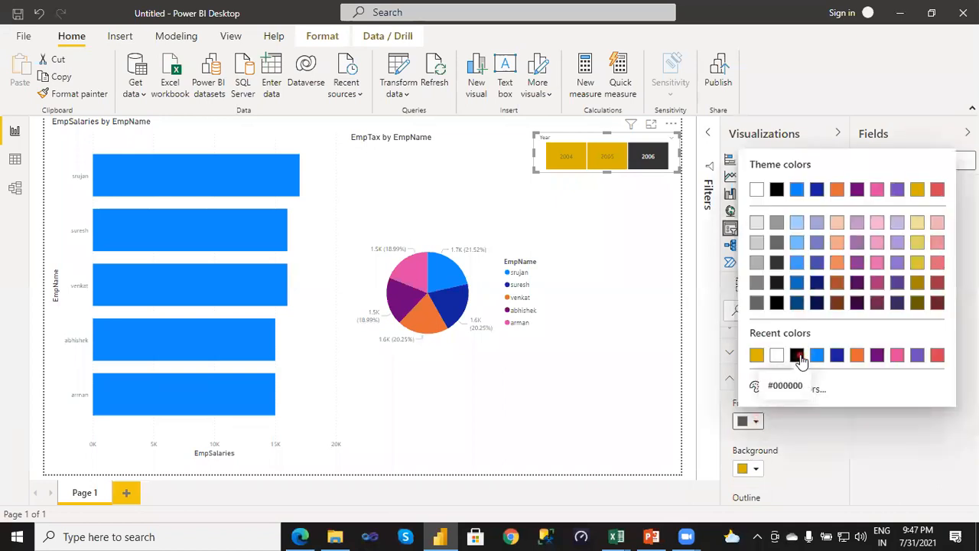
left_click(797, 355)
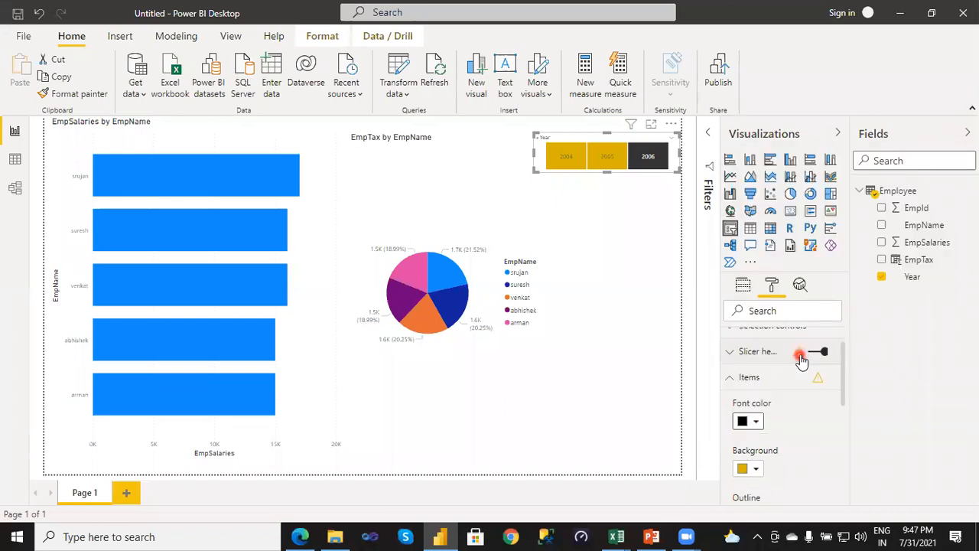
left_click(610, 220)
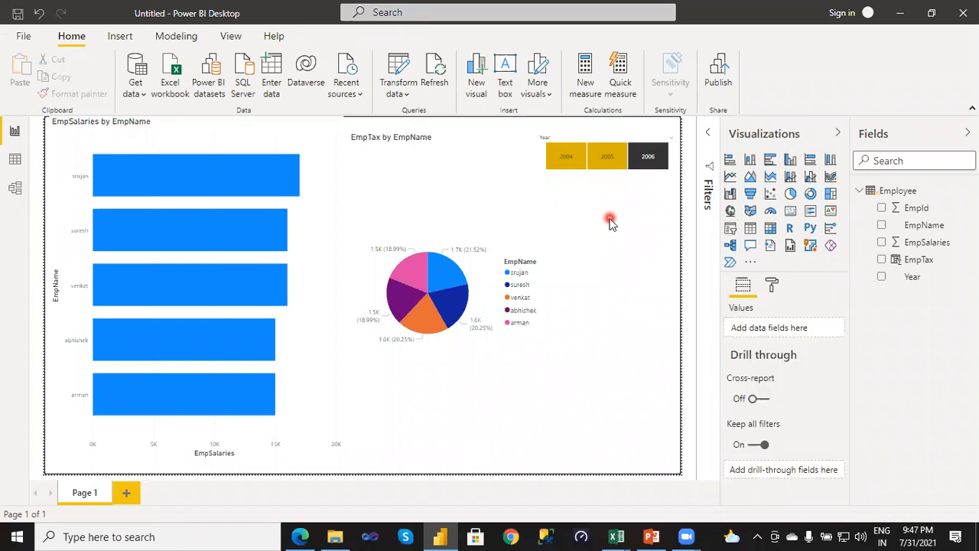
Step: Filter the report by 2004 with the restyled Year slicer, and switch the selection to 2005
left_click(571, 159)
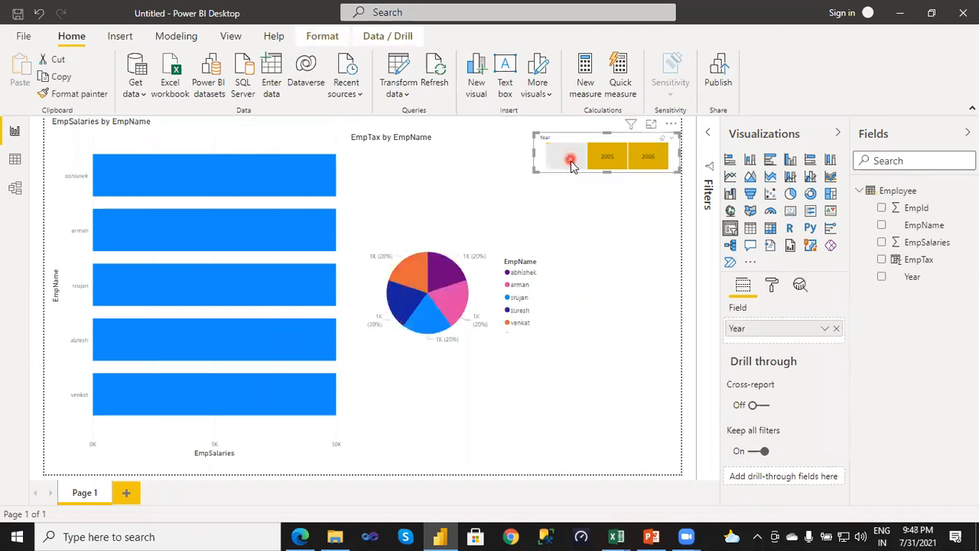
left_click(625, 180)
left_click(613, 162)
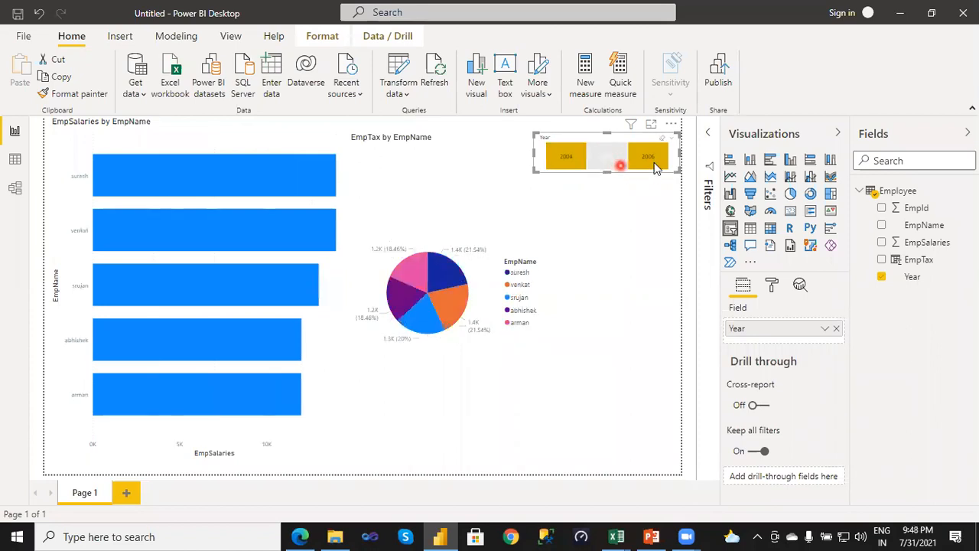
Step: Switch to the msbi_pbi demo workbook in Excel to review the PQ, DAX and PV workflow overview
left_click(614, 536)
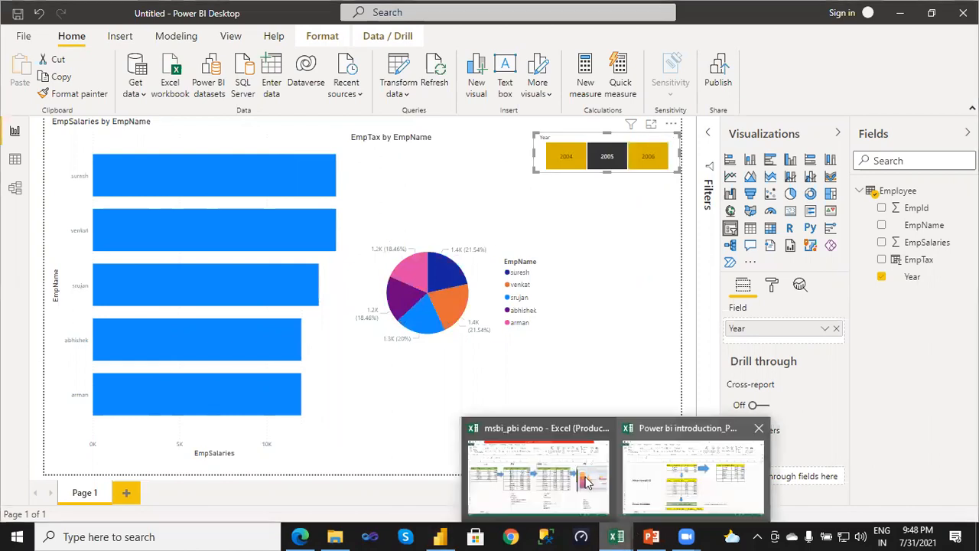
left_click(569, 479)
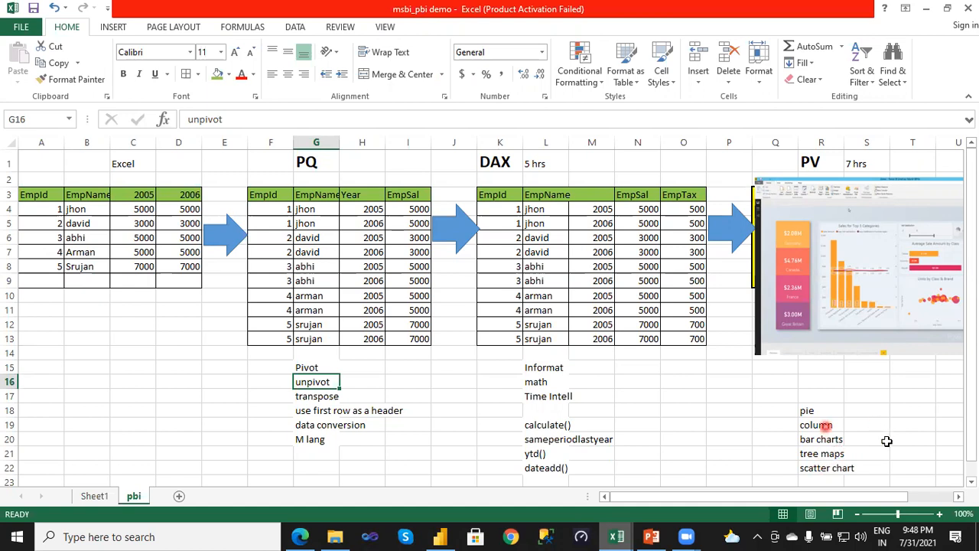
Step: List bookmarks, DD/DT and PageNavigation in cells R15 to R17, above the chart types in the PV column
left_click(810, 368)
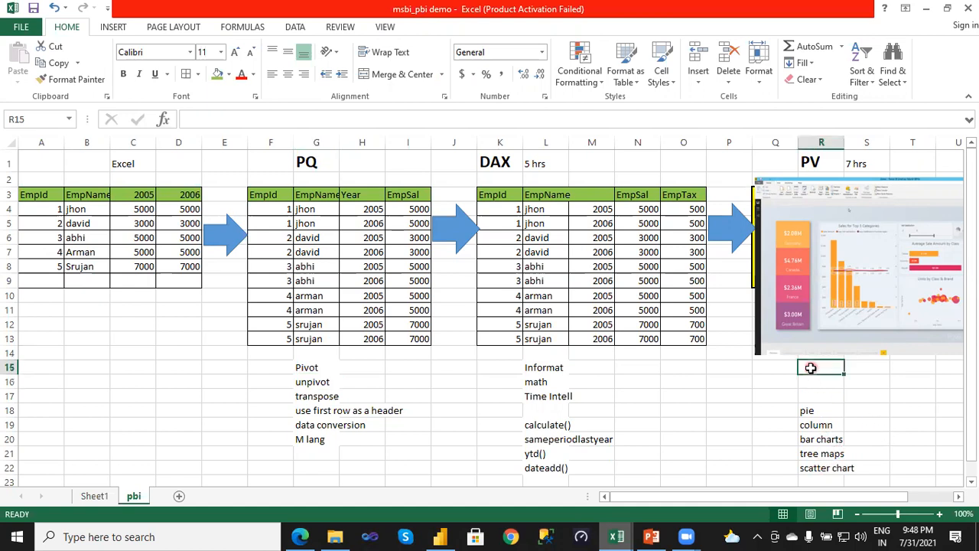
type("bo")
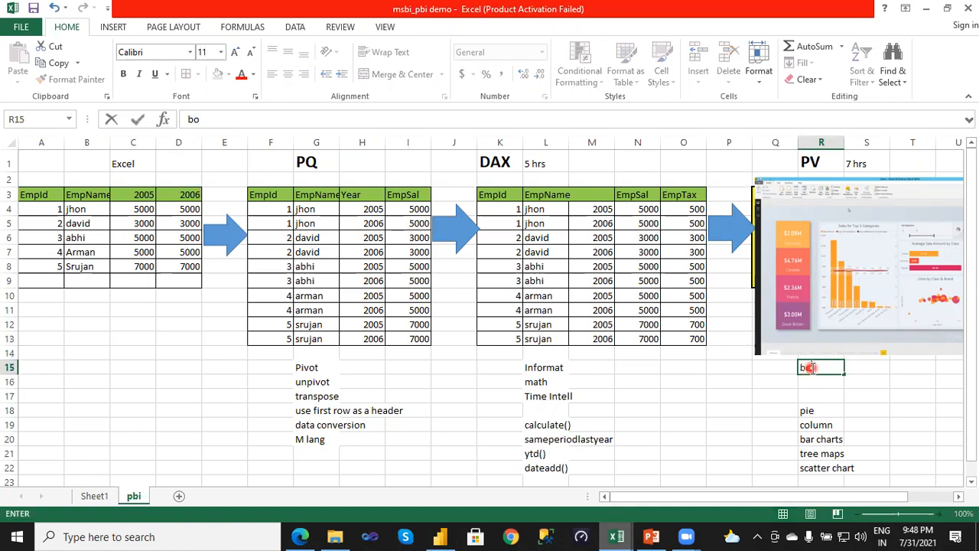
type("okmarks")
key("Return")
type("d")
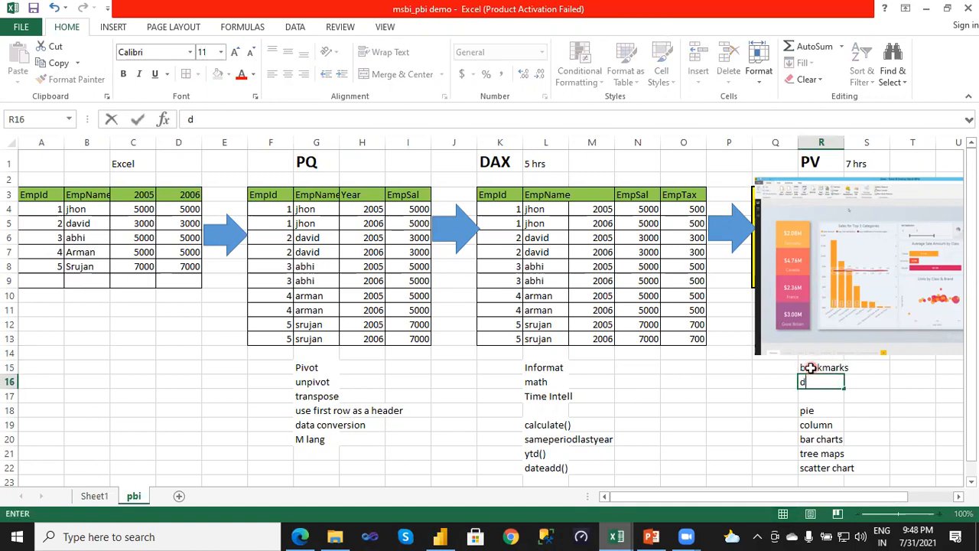
key("BackSpace")
type("DD/DT")
key("Return")
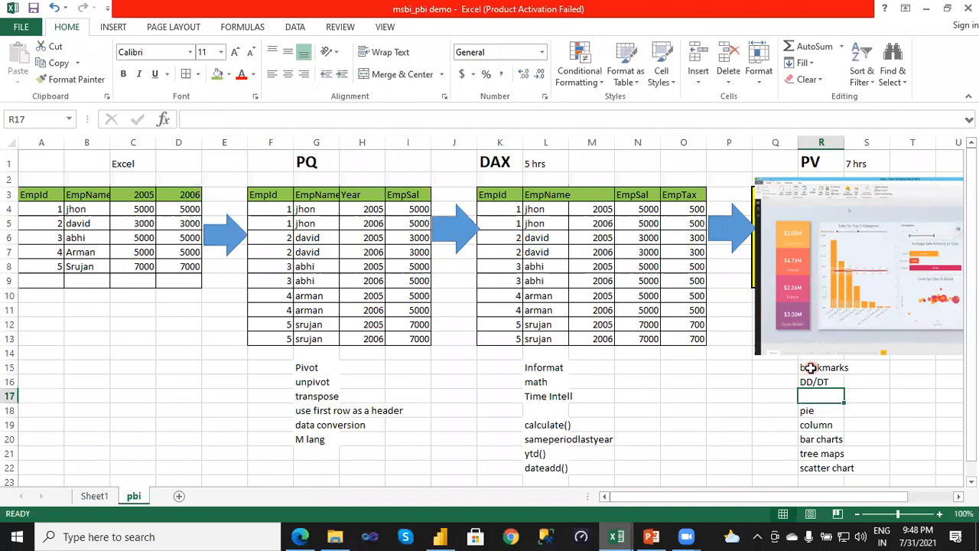
type("Pie")
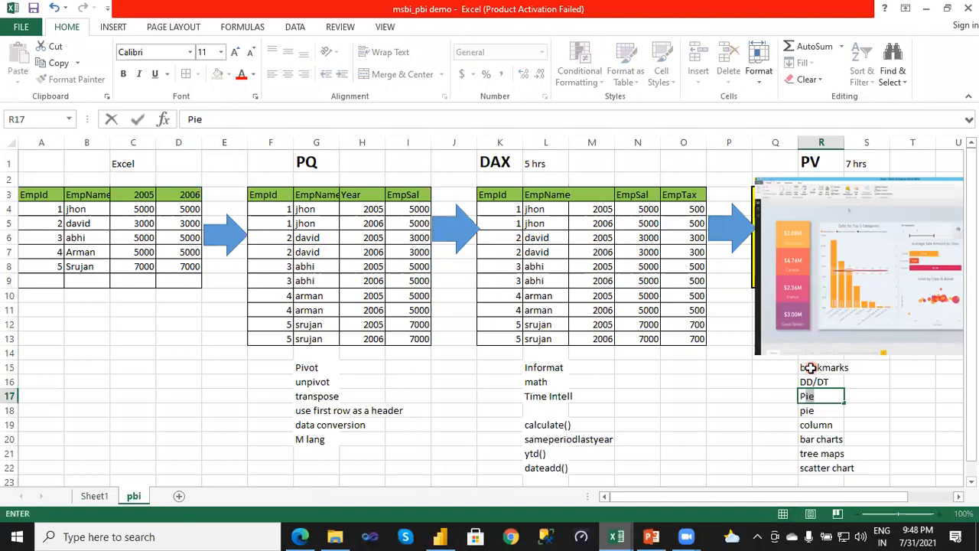
type("ageNaviga")
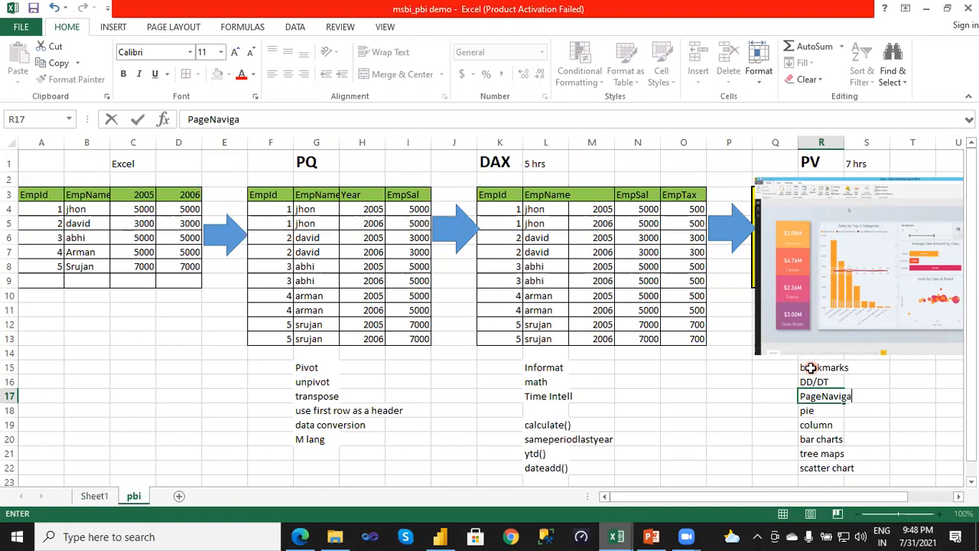
type("tion")
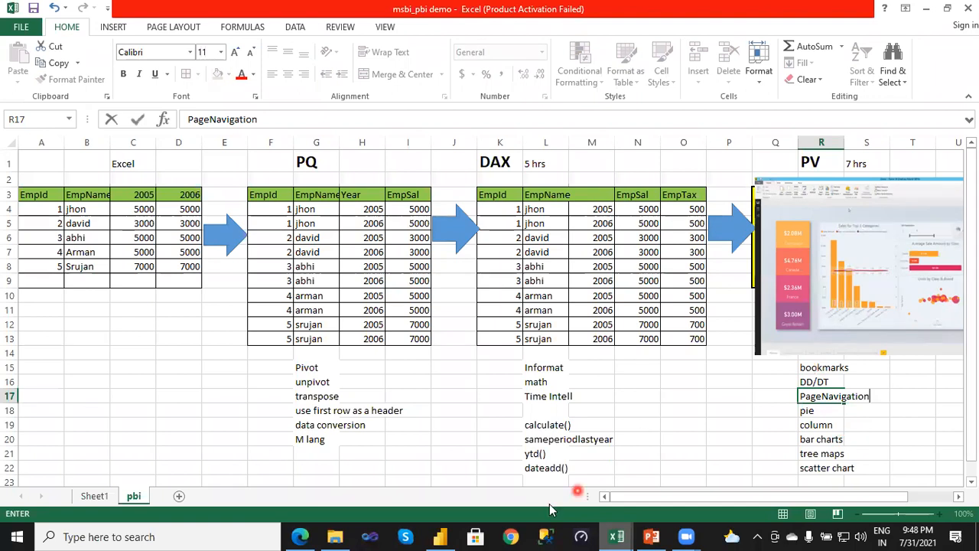
Step: Switch to the powerbiDemo1_very imp presentation in PowerPoint and view the PowerBI Reports & Dashboards slides 25 and 26
mouse_move(651, 536)
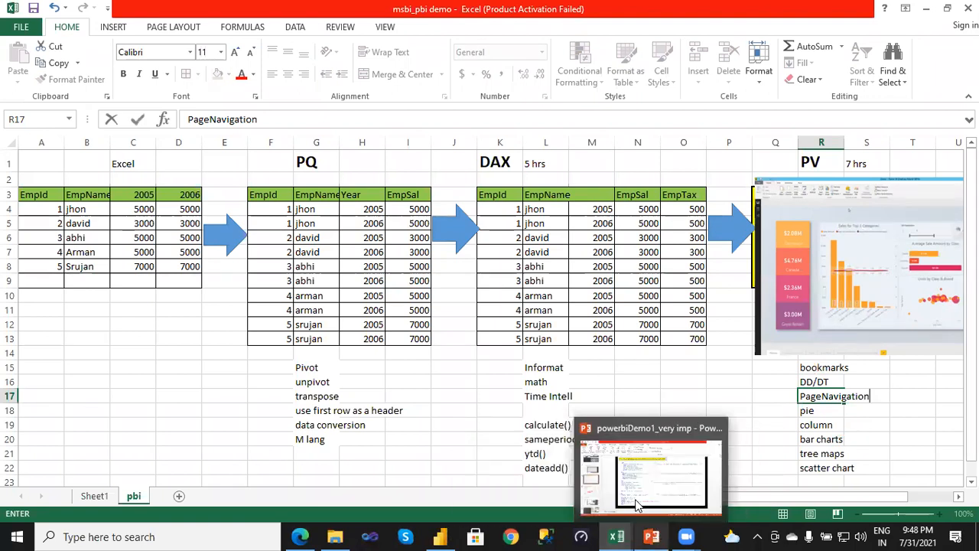
left_click(630, 483)
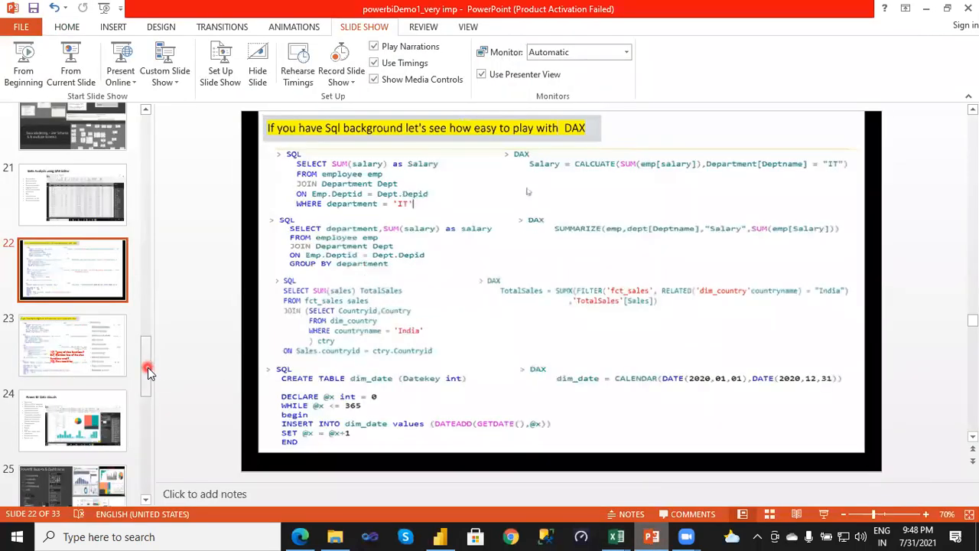
scroll(151, 378, "down", 1)
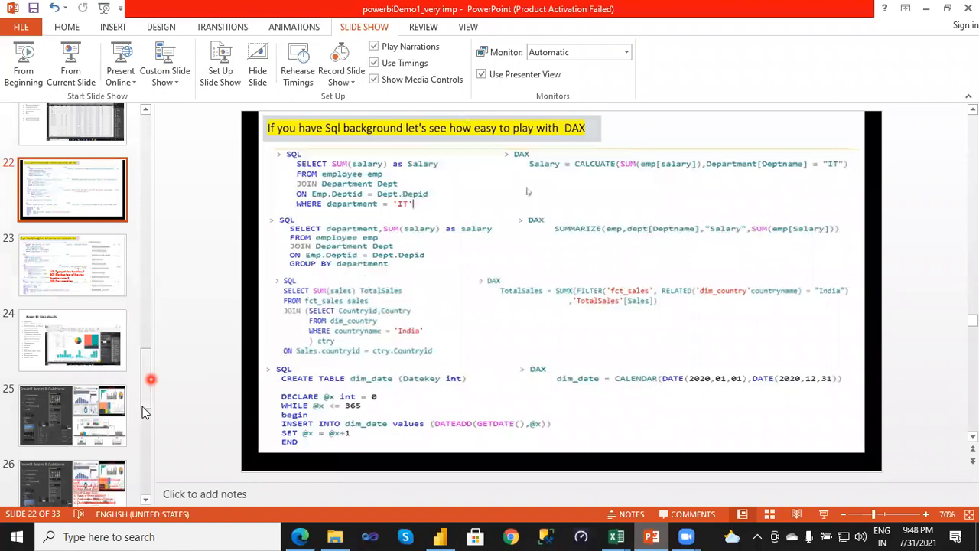
left_click(62, 427)
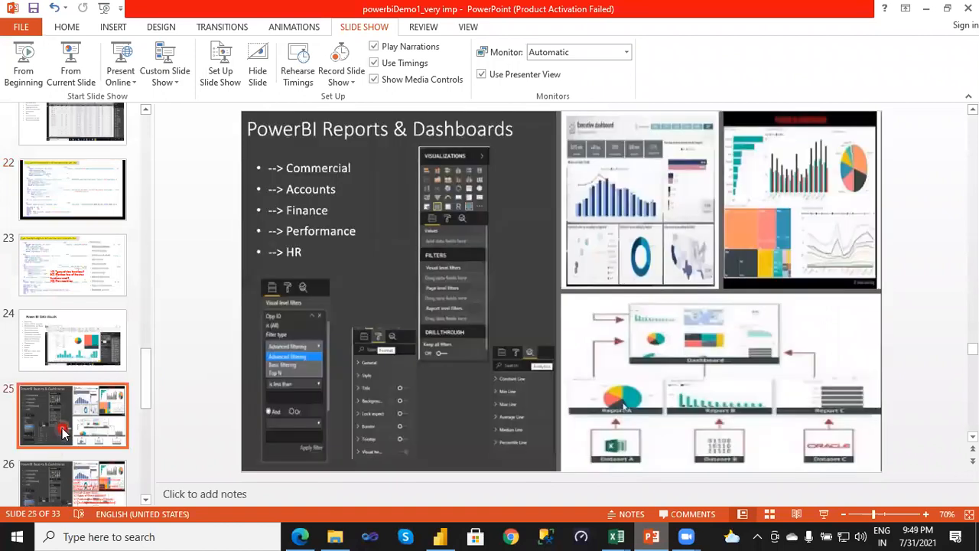
left_click(65, 483)
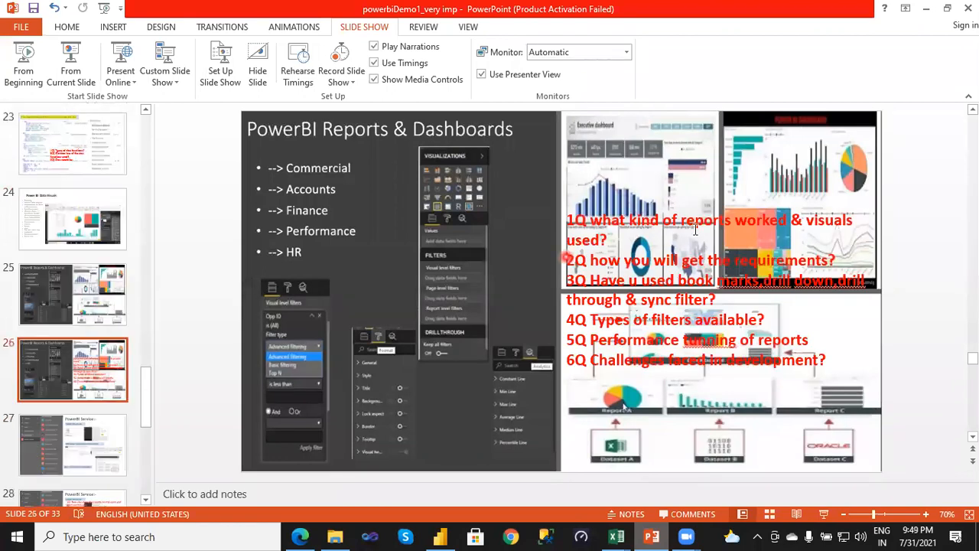